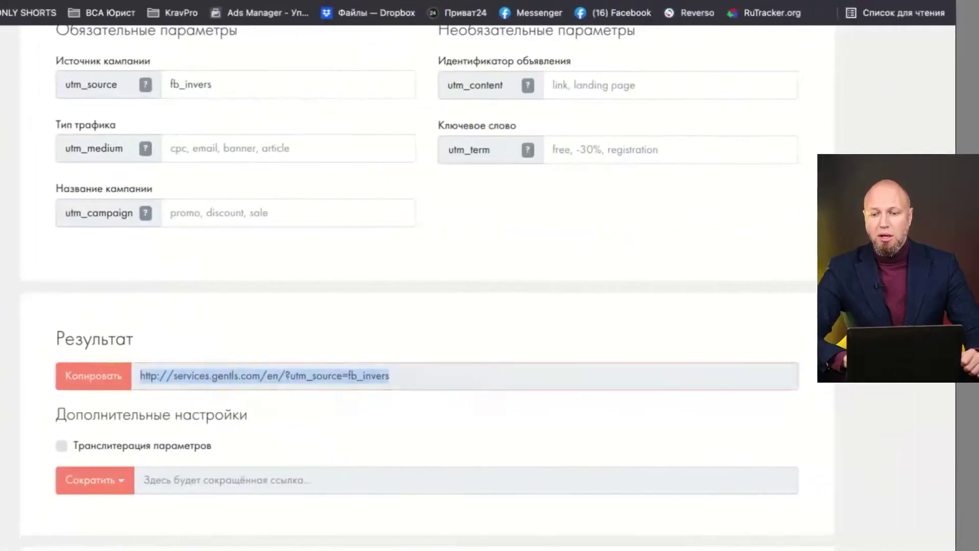
- Search Google for "курсы для юристов" in a new tab and dismiss the location access request
key(super+t)
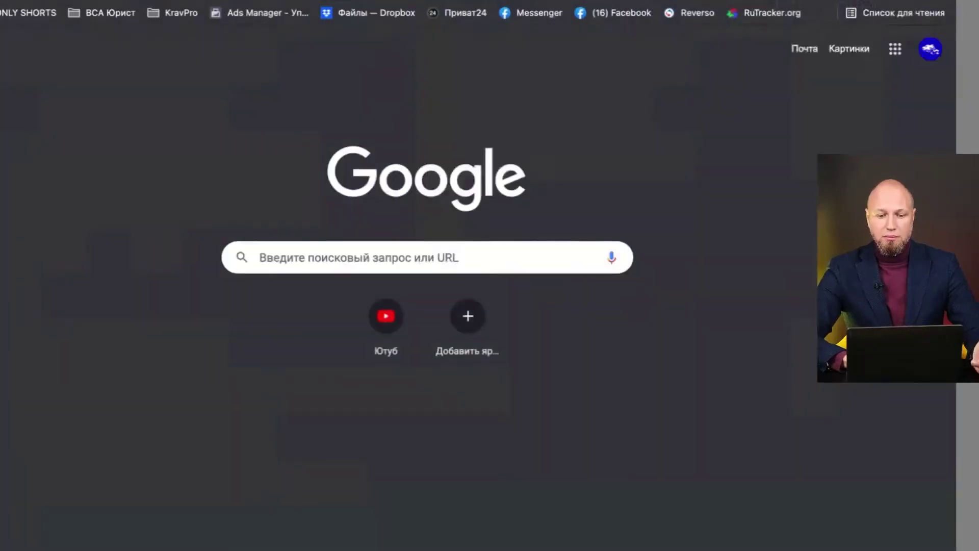
click(265, 258)
text(re)
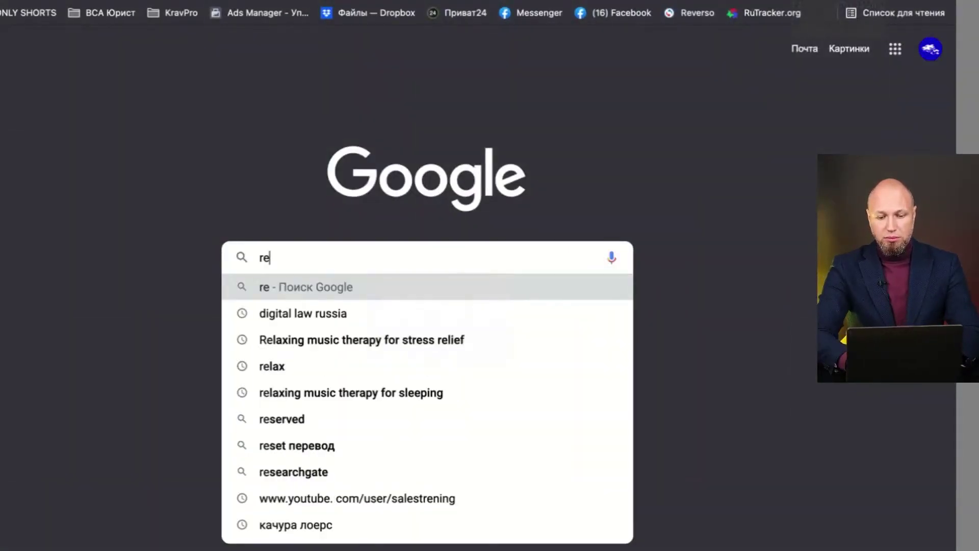
key(Escape)
key(ctrl+space)
text(кур)
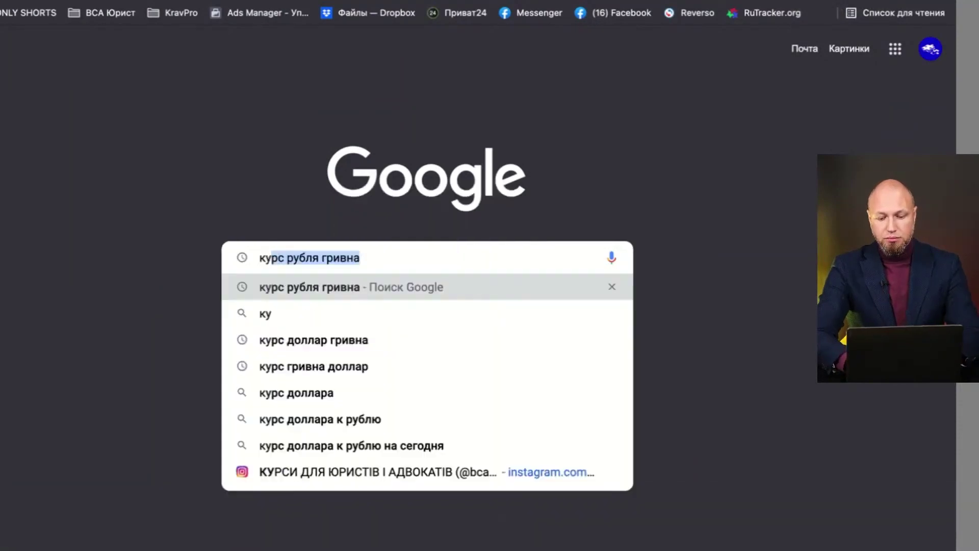
text(сы для юрис)
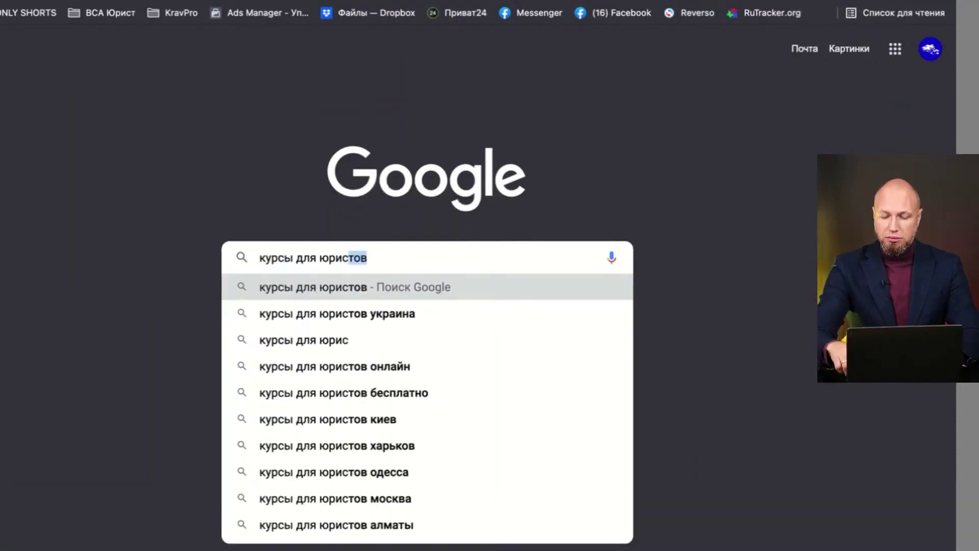
key(Return)
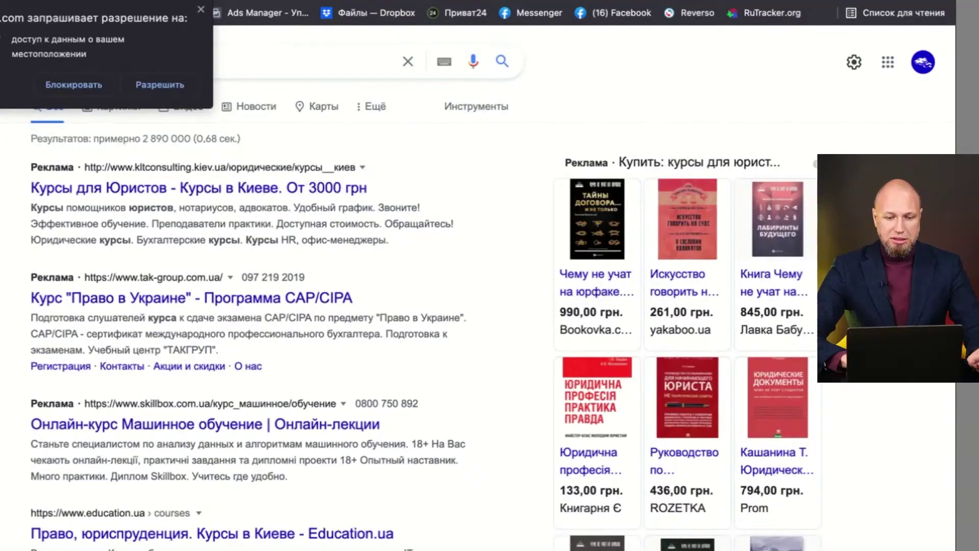
click(202, 9)
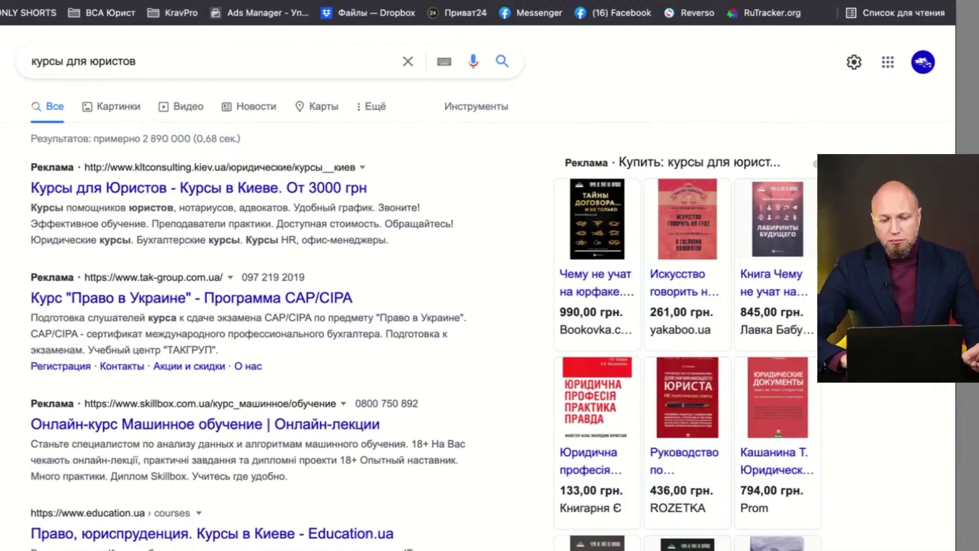
- Examine the text ads, product ads and organic listings in the results for "курсы для юристов"
scroll(485, 289, down, 2)
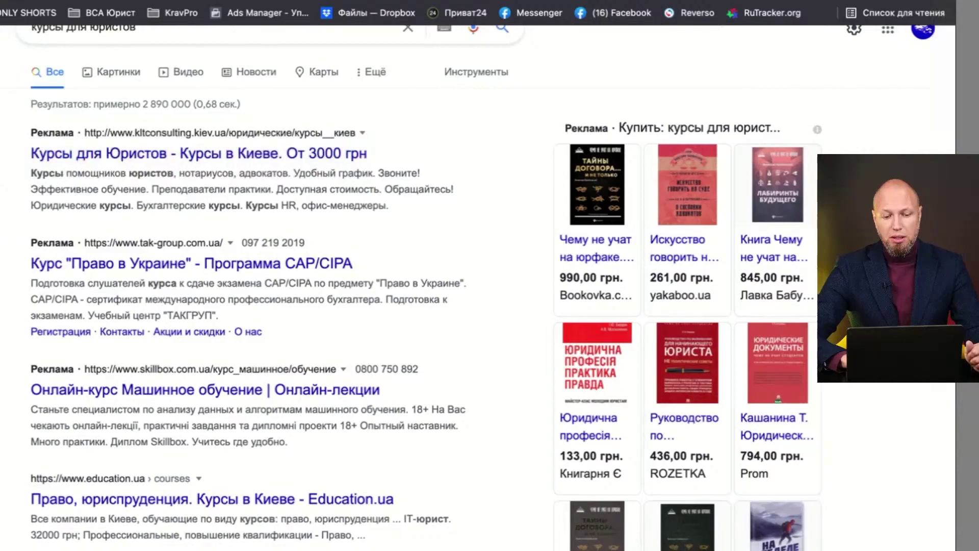
scroll(300, 368, down, 1)
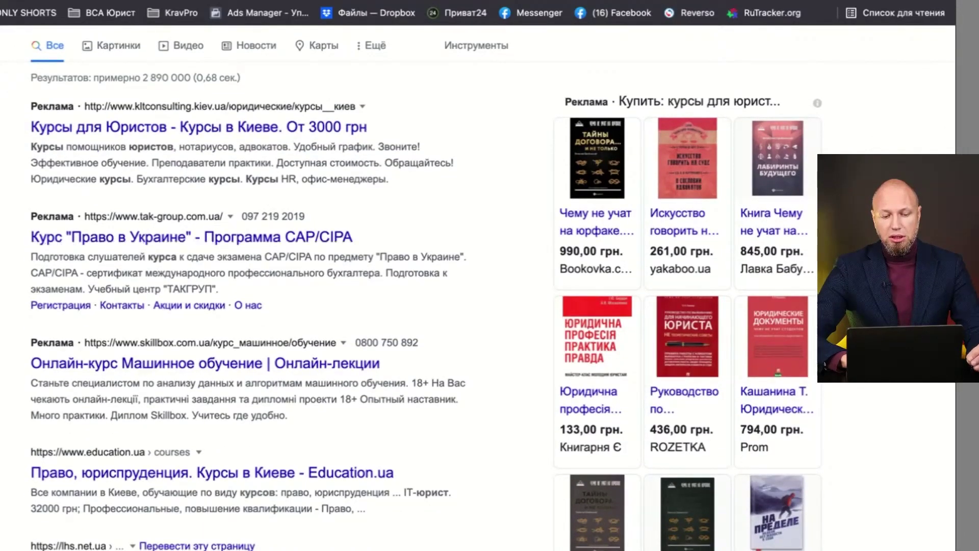
scroll(492, 288, down, 2)
scroll(493, 288, up, 2)
scroll(492, 288, down, 5)
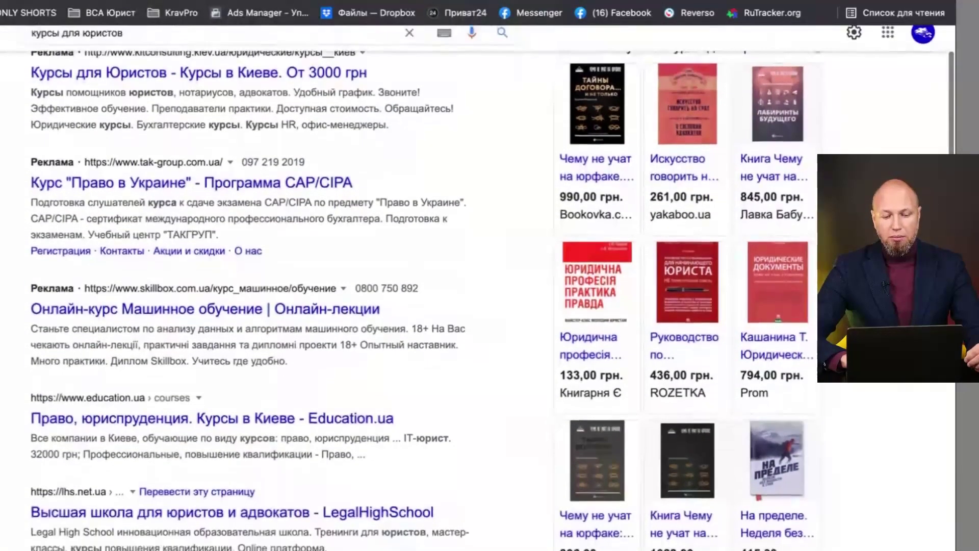
scroll(492, 288, down, 2)
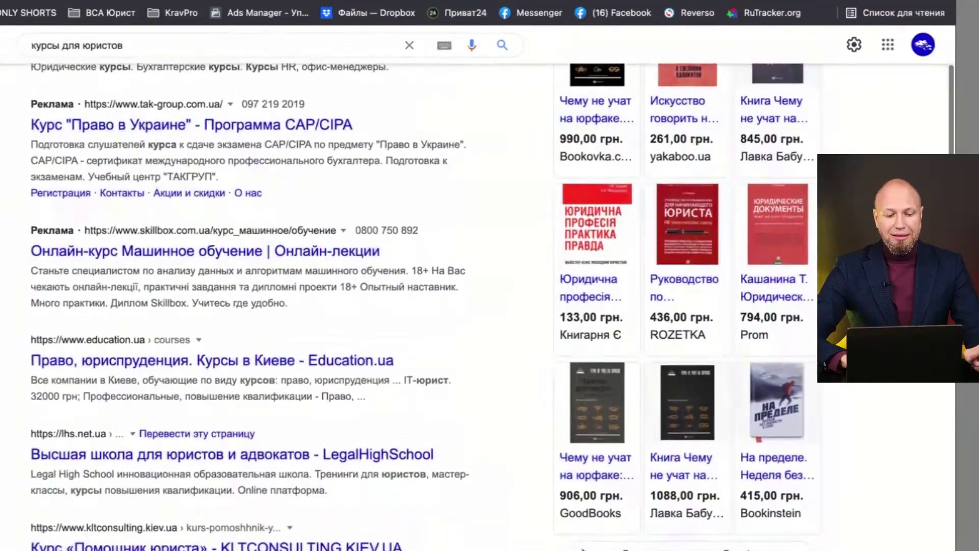
scroll(492, 288, down, 3)
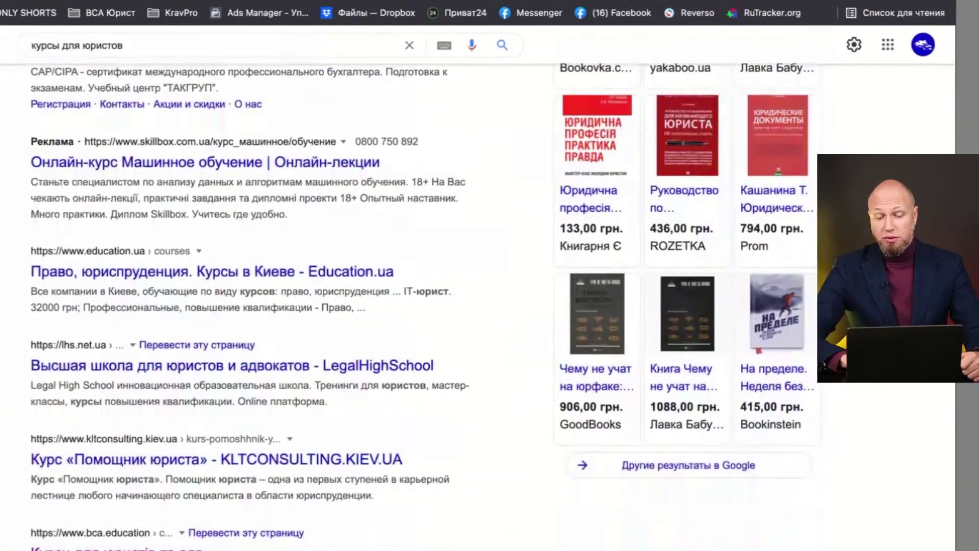
scroll(491, 288, down, 3)
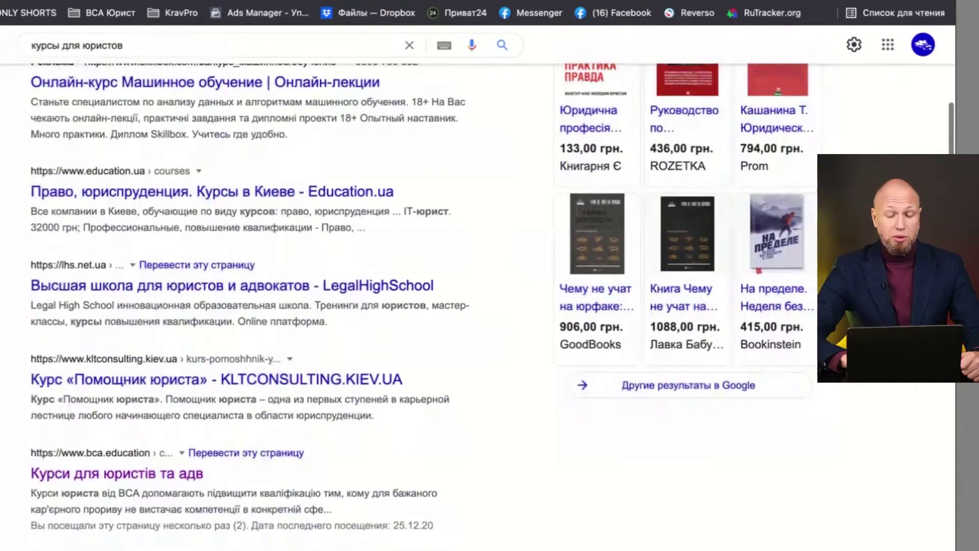
scroll(492, 287, up, 5)
scroll(491, 288, up, 1)
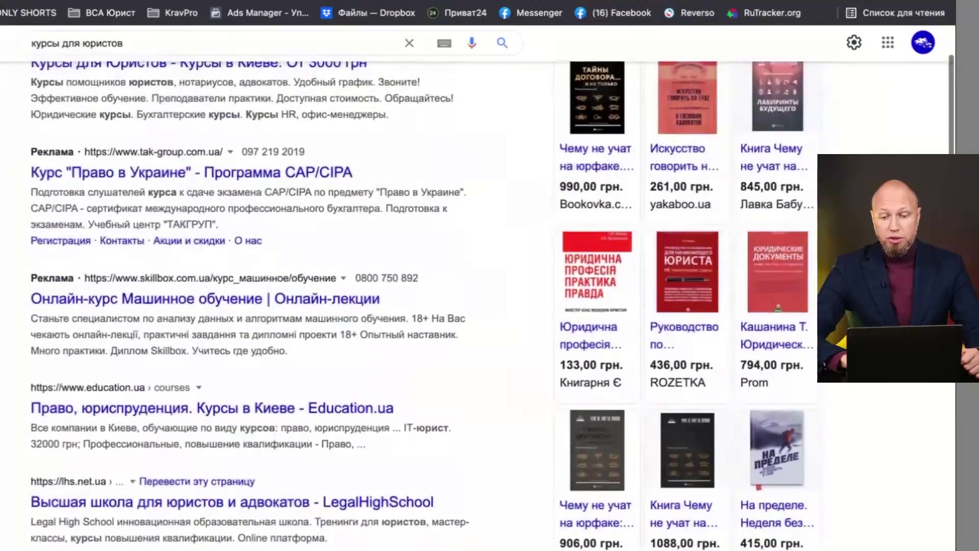
scroll(492, 289, up, 3)
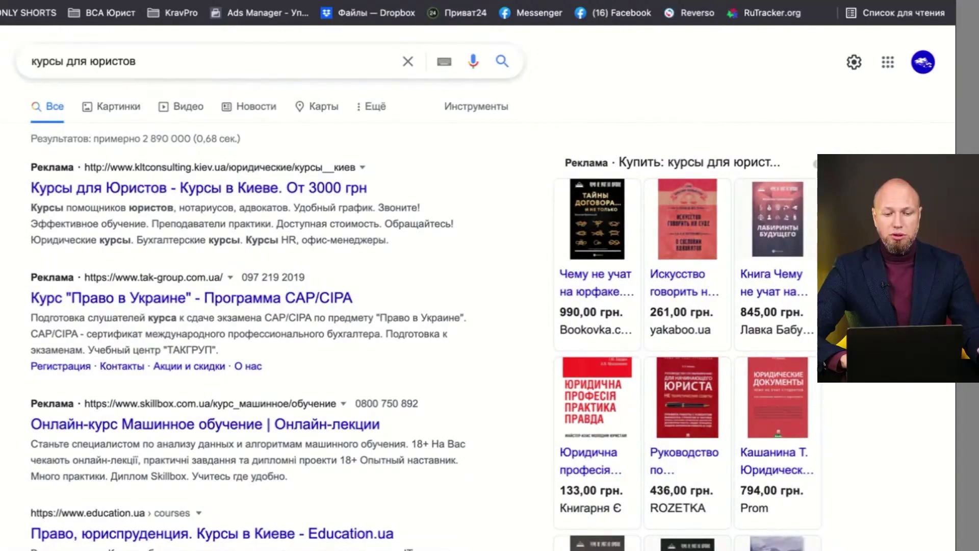
- View the suggested related queries for "курсы для юристов" and rerun the same search
click(136, 61)
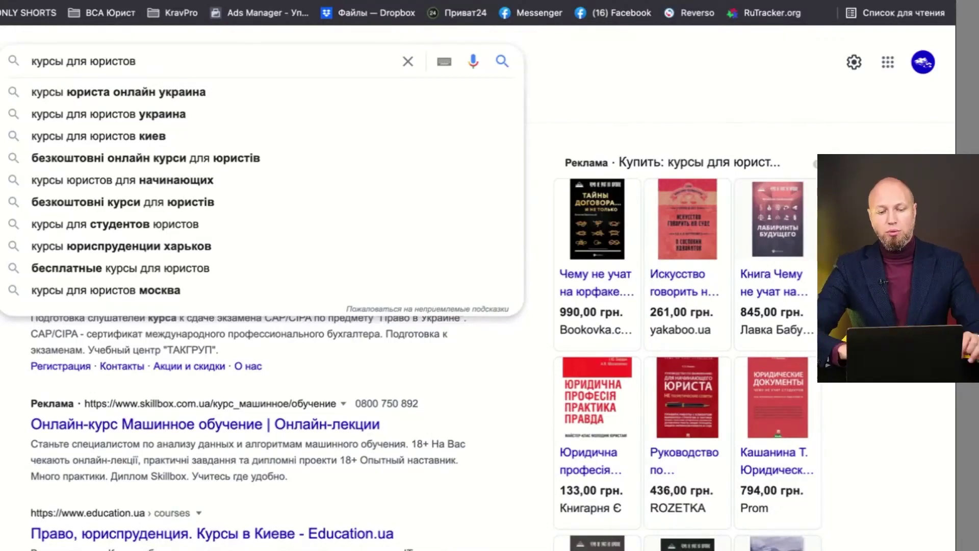
key(Return)
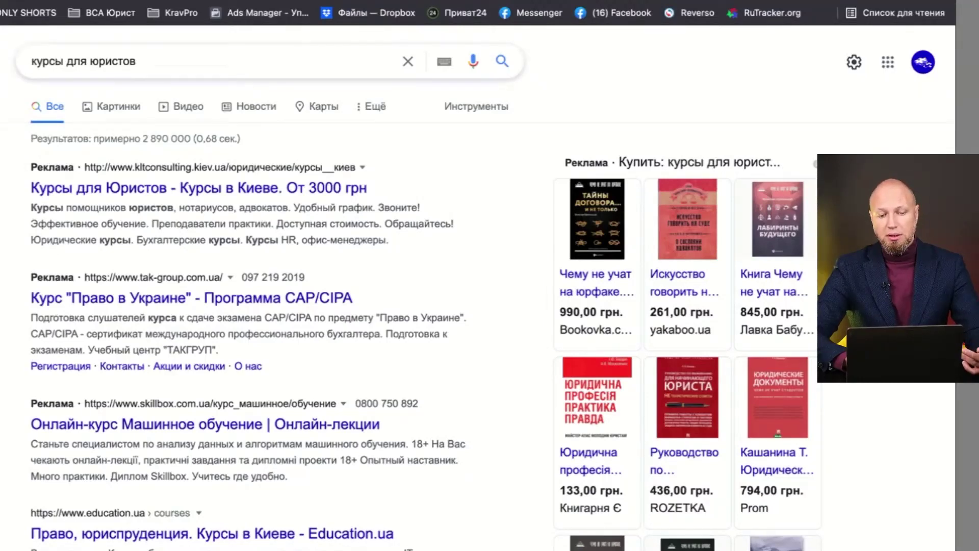
click(137, 61)
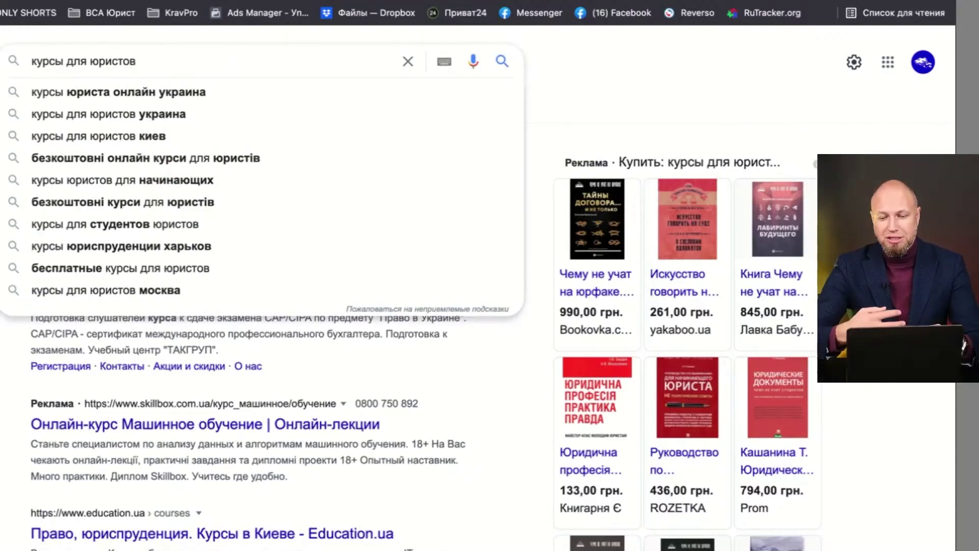
key(Return)
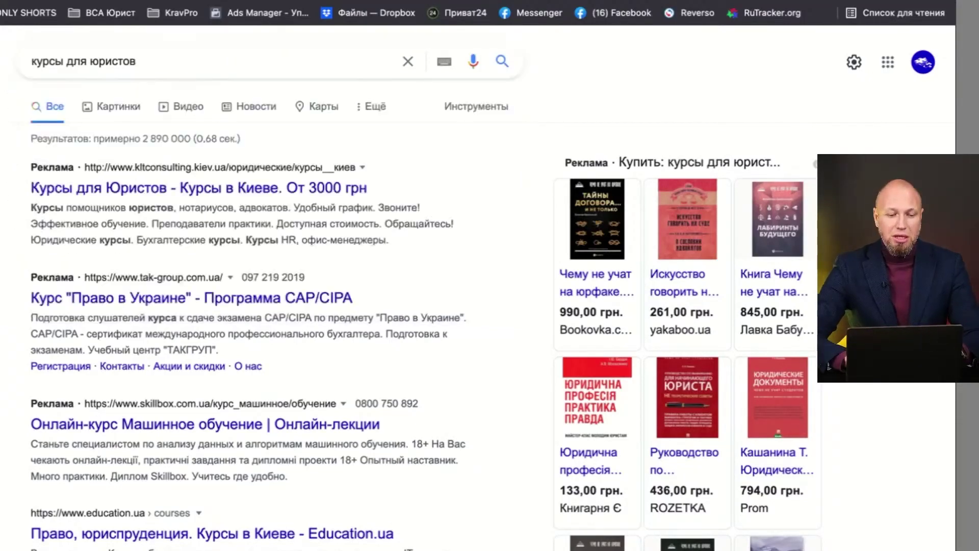
- Examine the organic course listings and the map block below the ads on the Google results page
scroll(477, 288, down, 5)
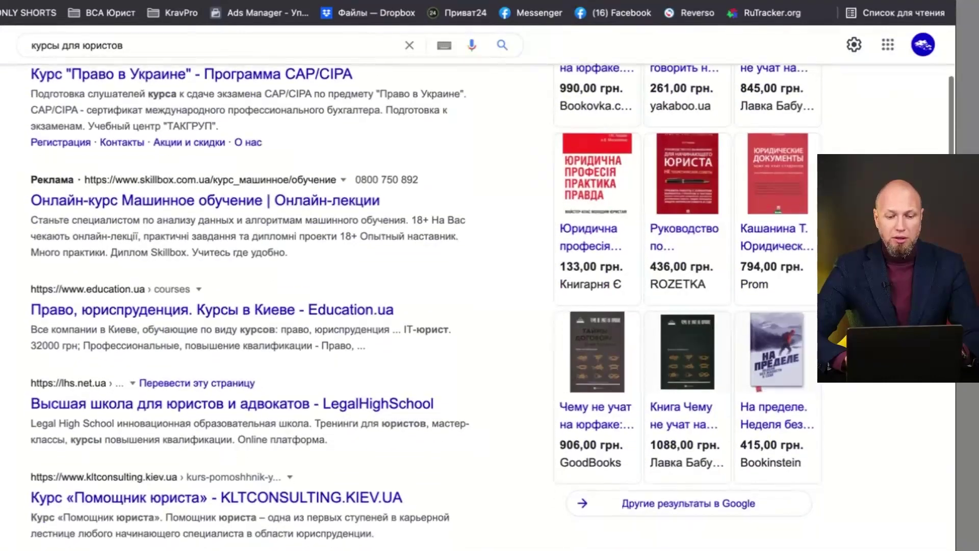
scroll(477, 288, down, 6)
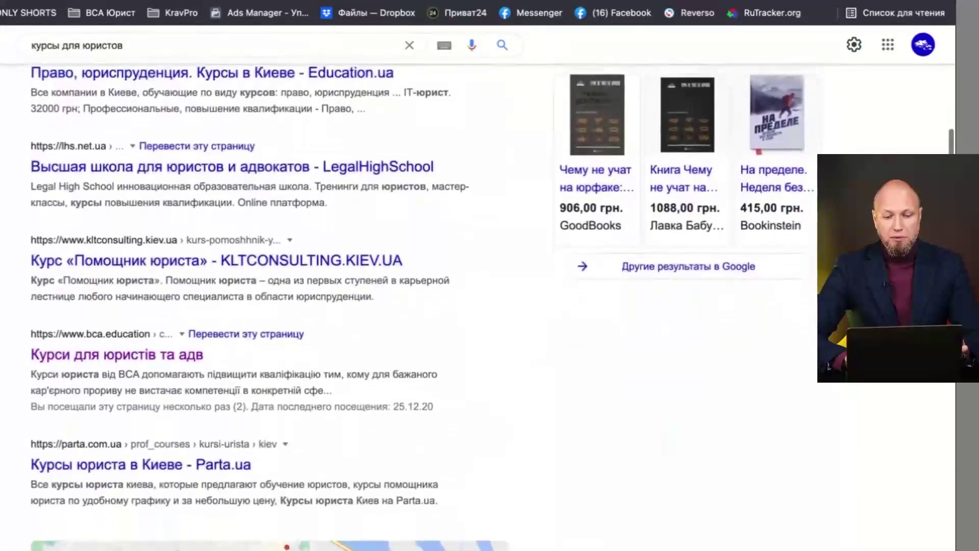
scroll(477, 288, down, 1)
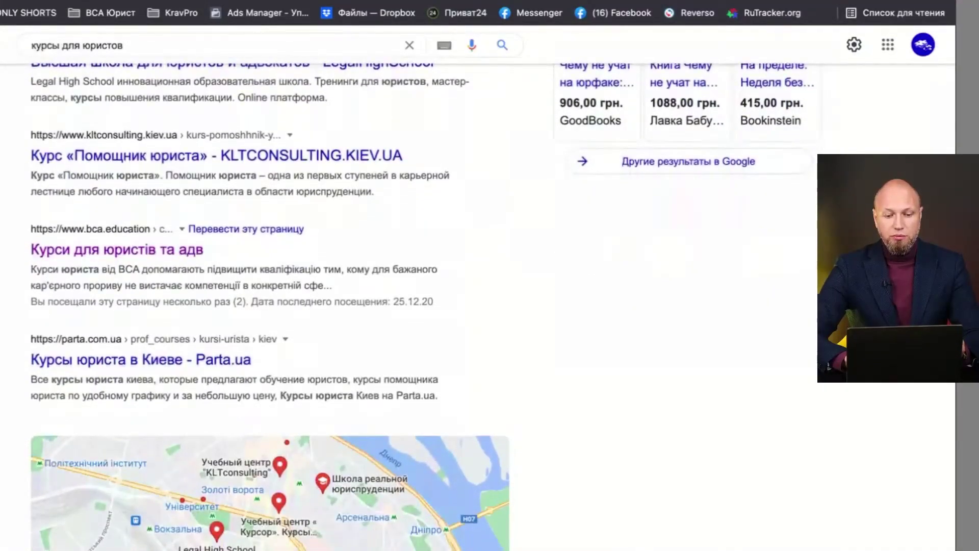
scroll(154, 232, down, 1)
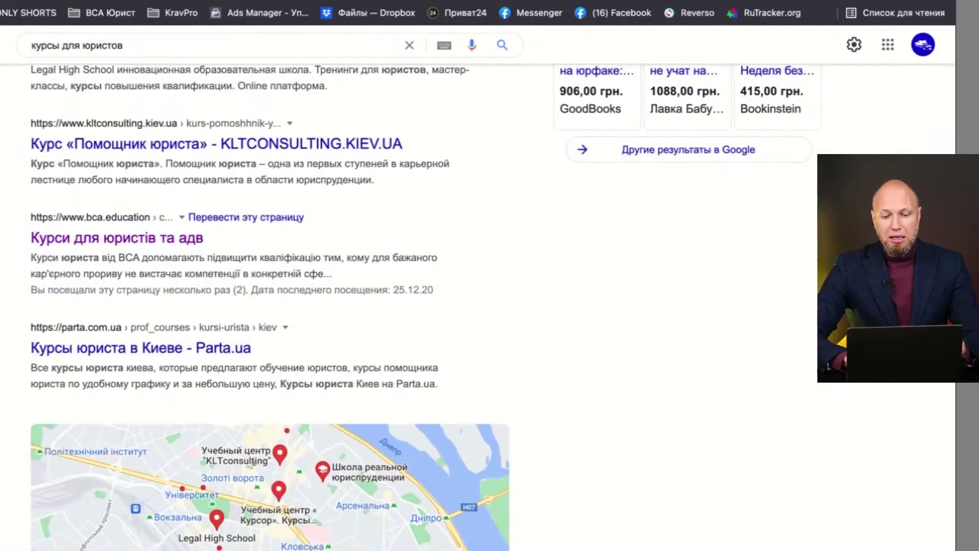
scroll(159, 240, up, 6)
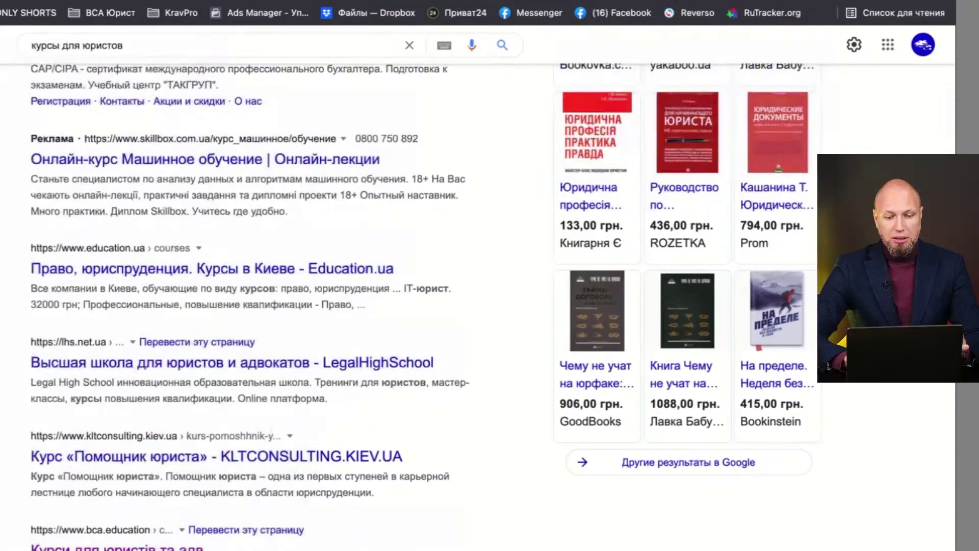
scroll(159, 239, down, 3)
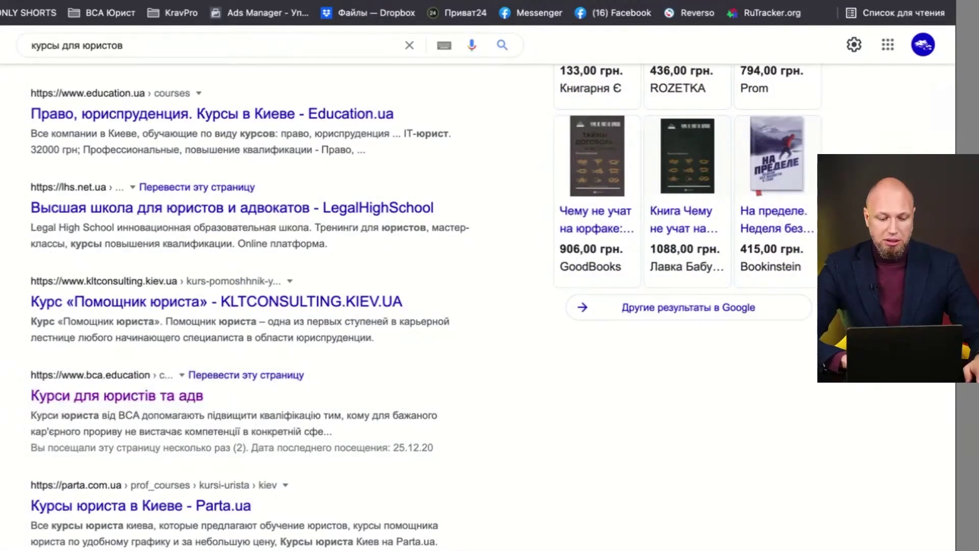
scroll(477, 306, down, 4)
scroll(478, 306, down, 5)
scroll(477, 306, up, 14)
scroll(478, 307, up, 4)
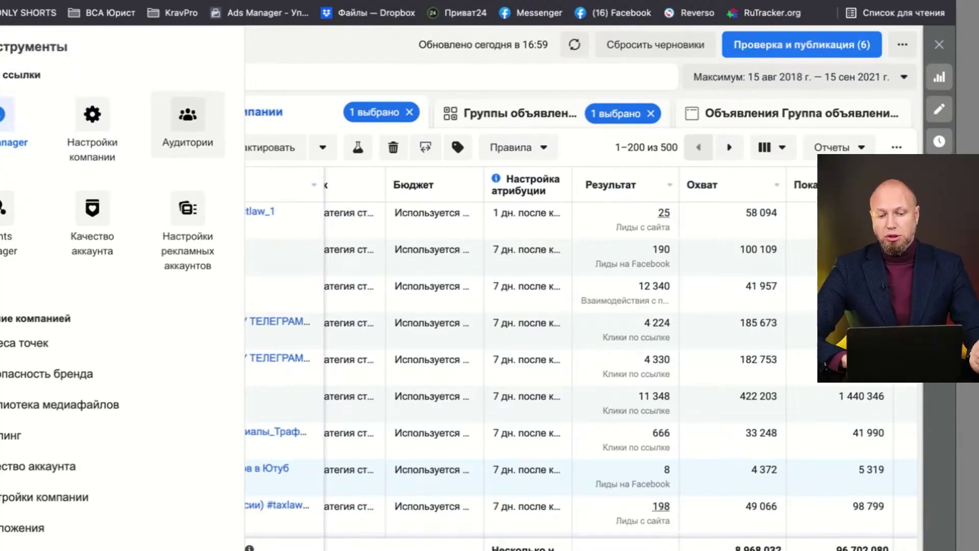
- Open the Audiences section from Ads Manager's tools and dismiss the faulty browser extension warning
click(188, 125)
click(617, 302)
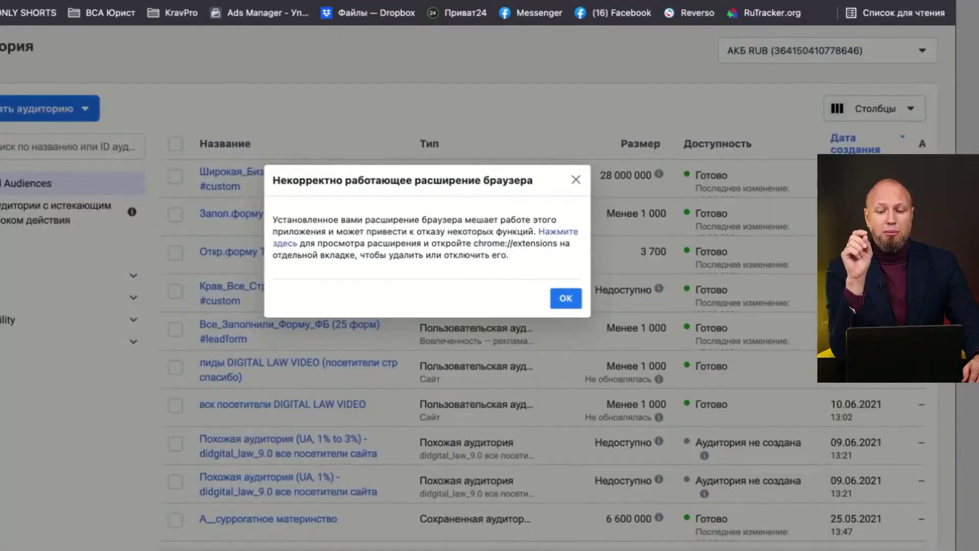
click(565, 298)
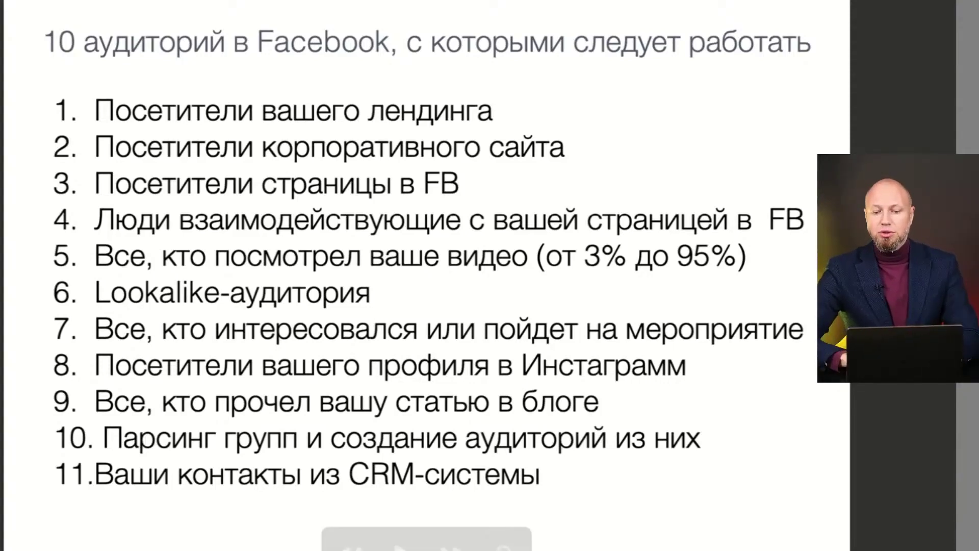
key(ctrl+Right)
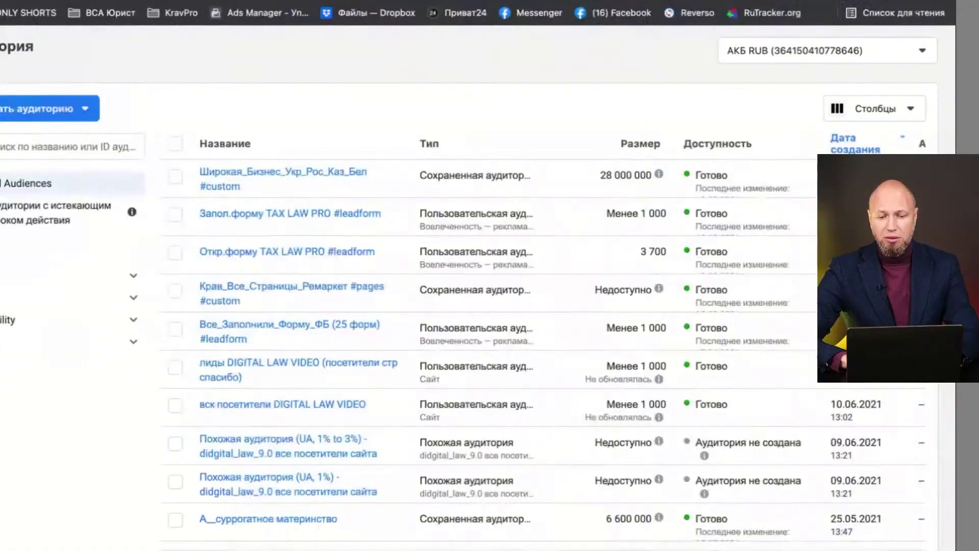
click(72, 146)
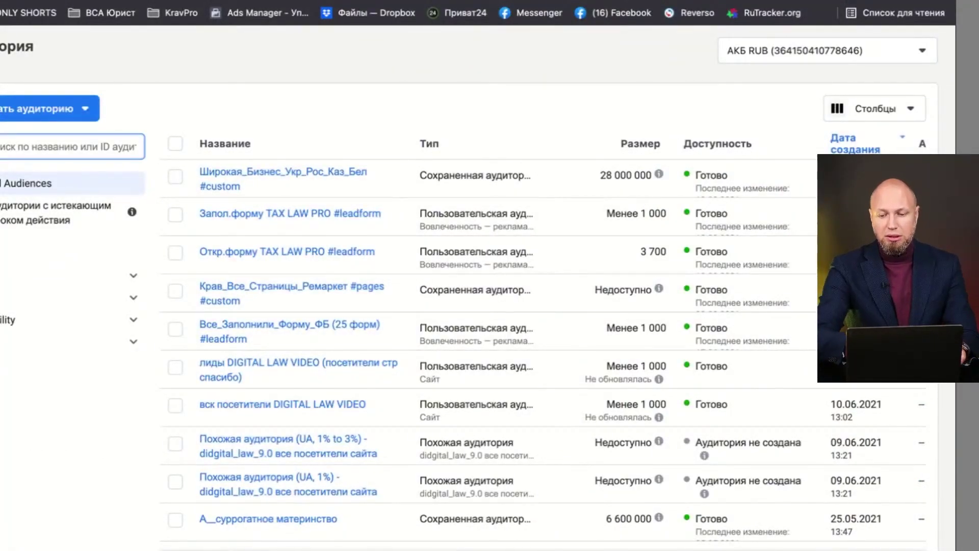
- Switch to the GENTLS Law Firm landing page and look over its opening section
key(ctrl+Tab)
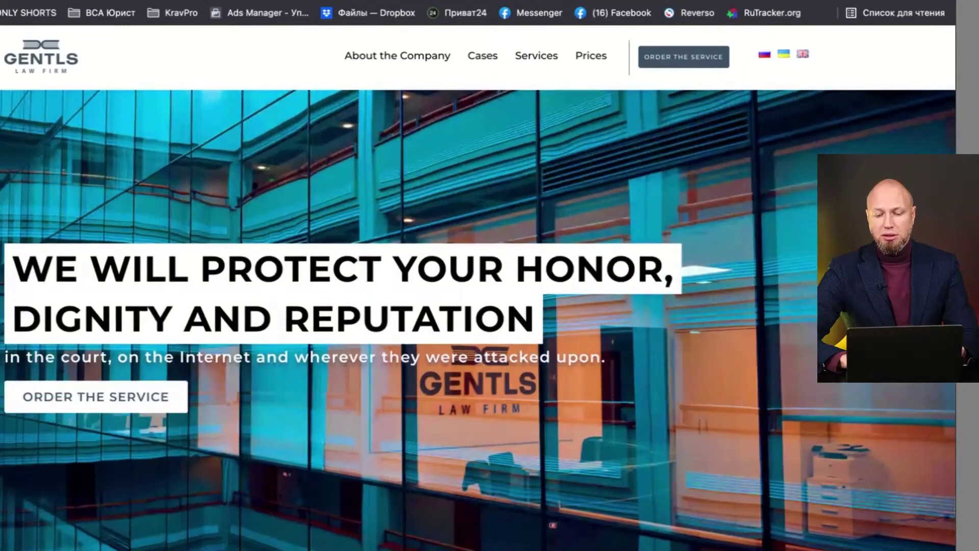
scroll(497, 273, down, 2)
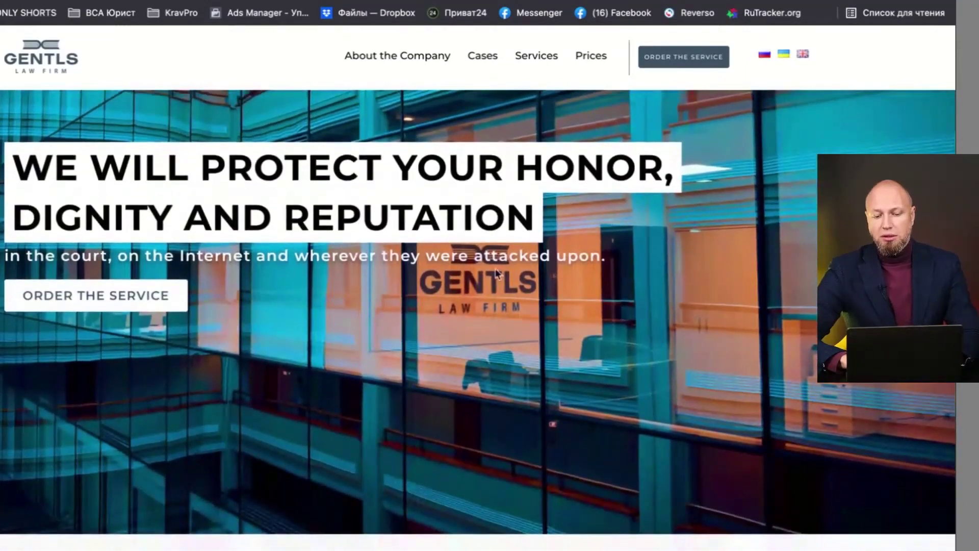
scroll(497, 273, down, 4)
scroll(497, 274, up, 5)
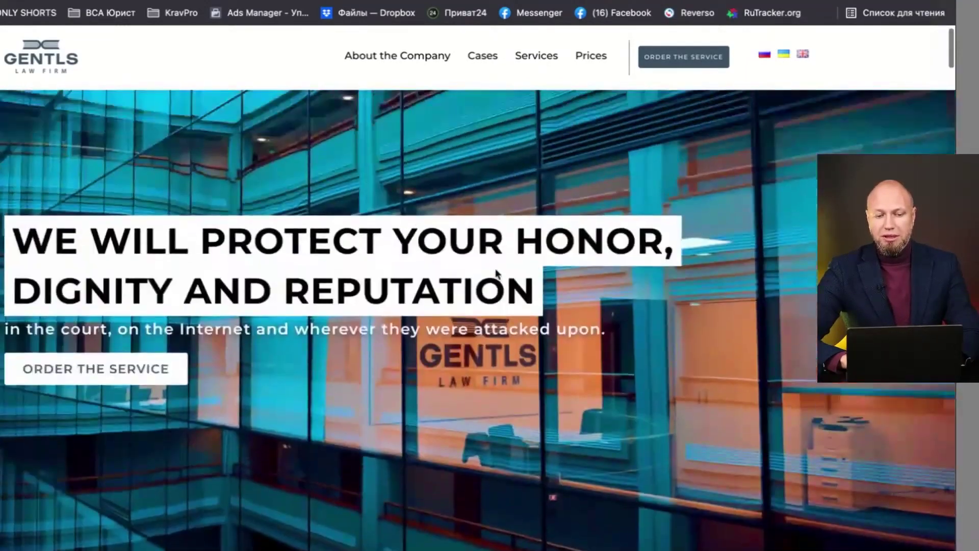
scroll(496, 274, up, 1)
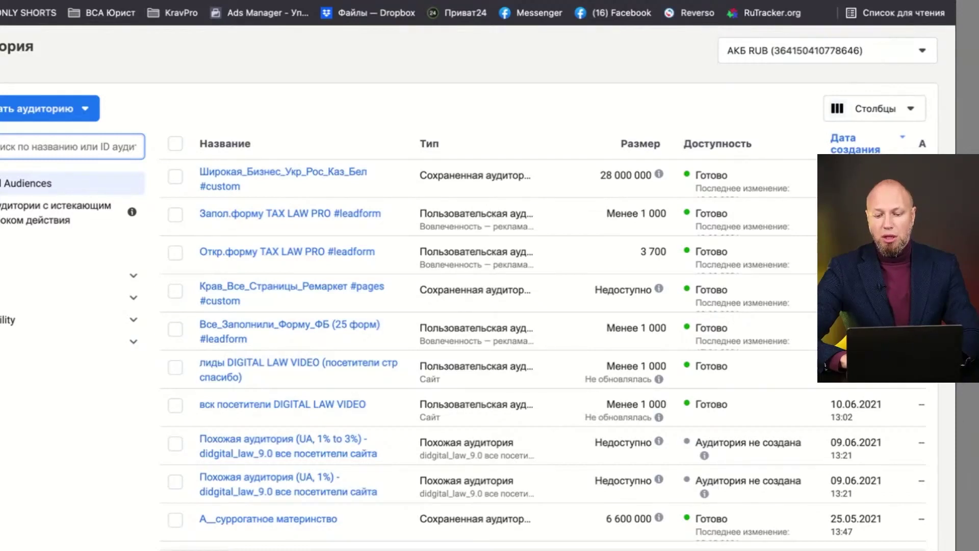
- Look through the existing saved, custom and lookalike audiences in the audience list
scroll(490, 352, down, 5)
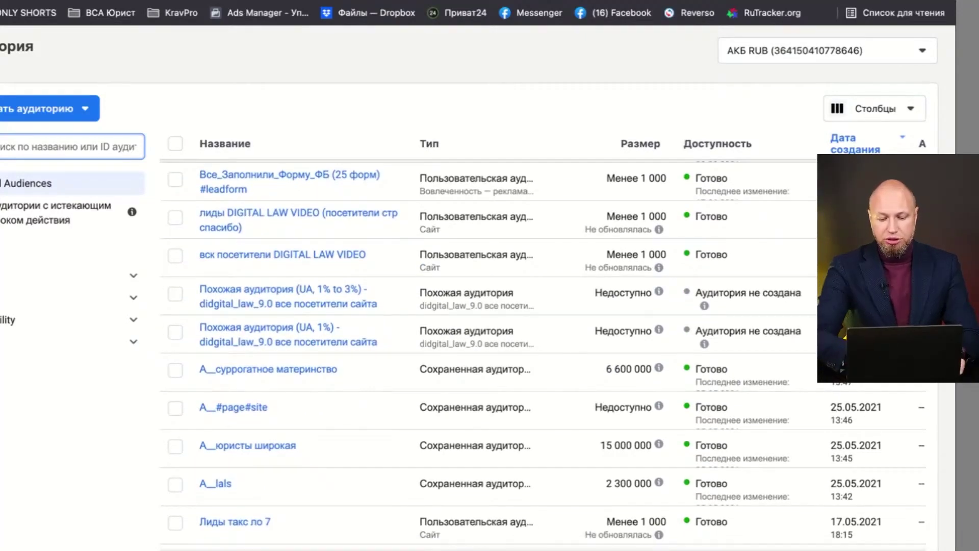
text(A)
key(BackSpace)
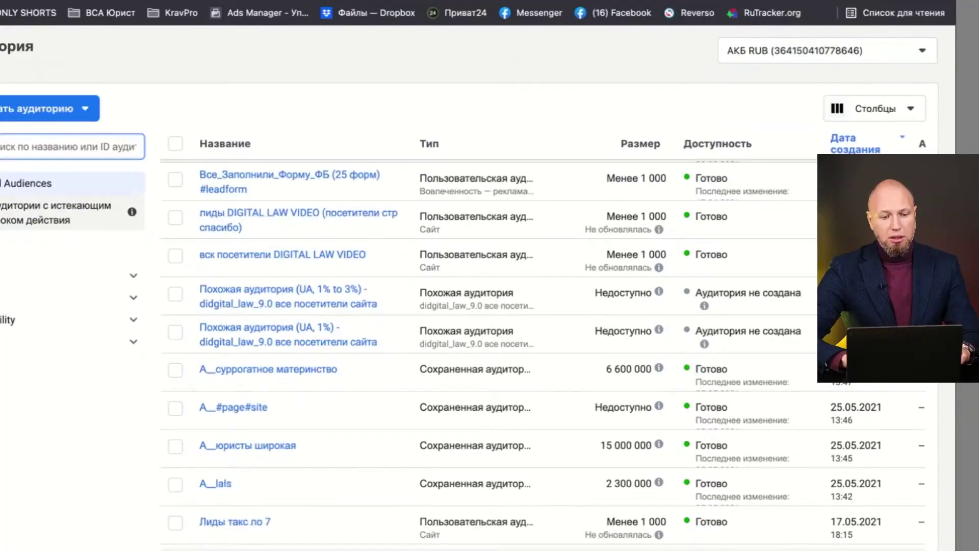
- Search the audience list for "remarket" and look over the newest landing page visitor audiences
text(na)
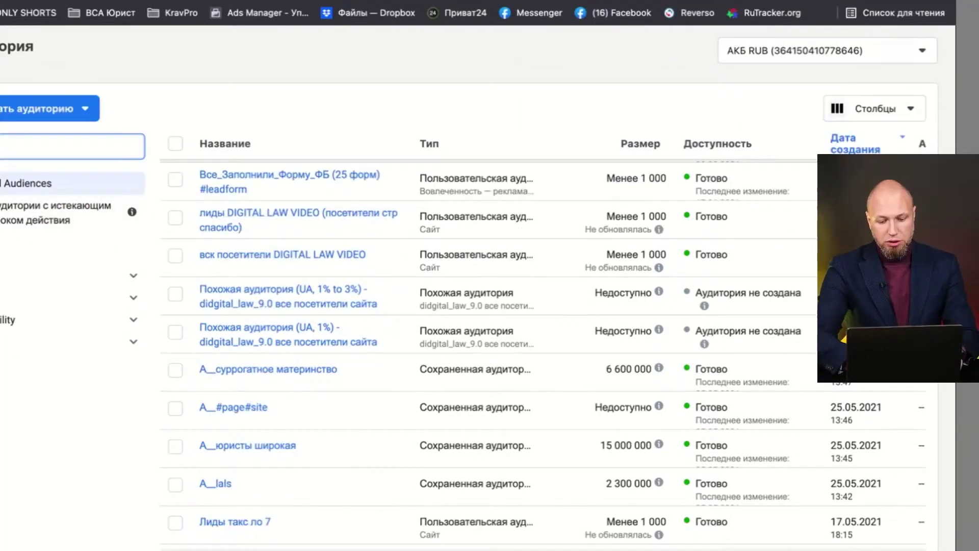
text(rket)
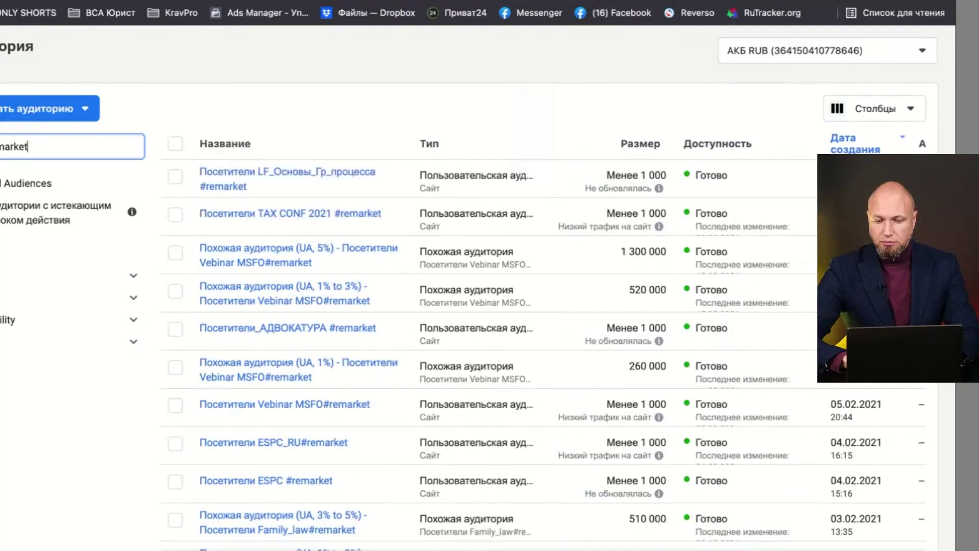
scroll(459, 285, down, 1)
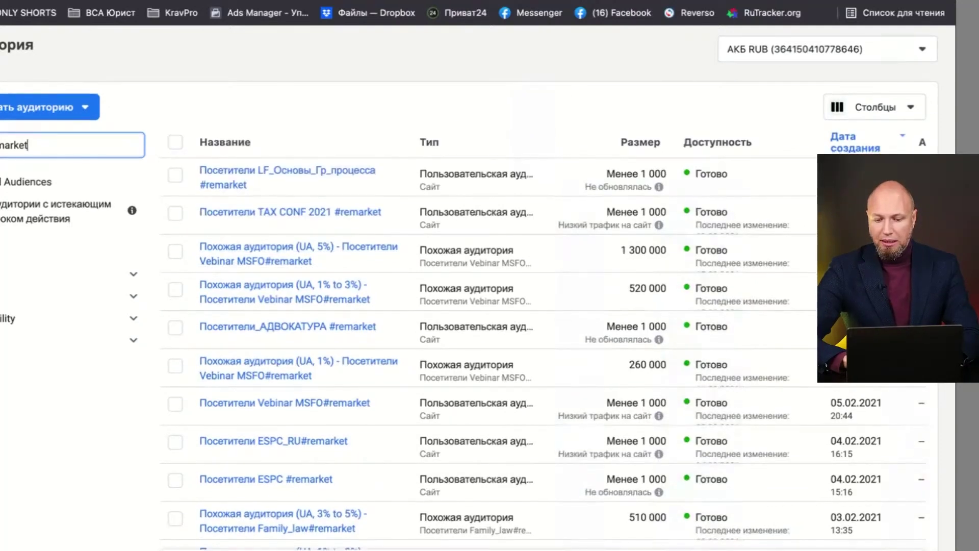
scroll(459, 285, up, 1)
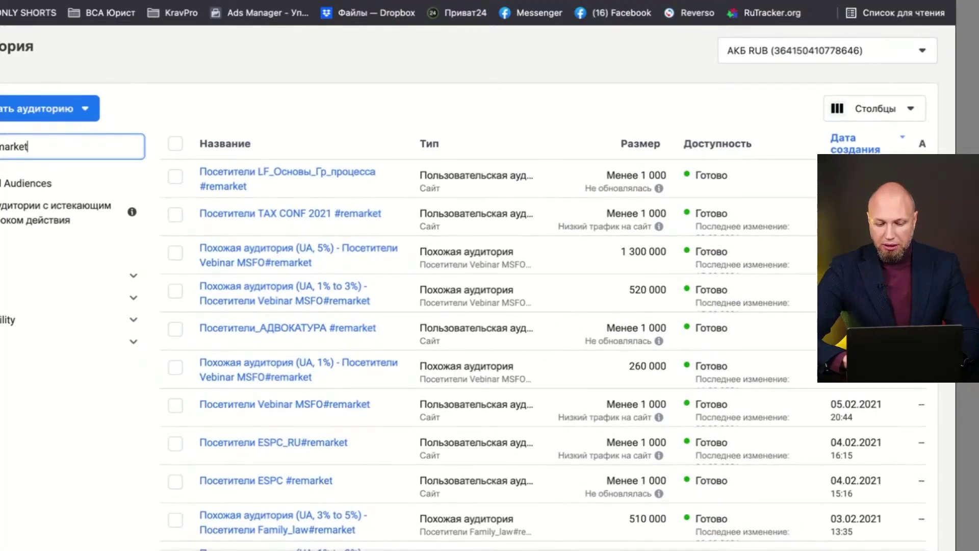
scroll(540, 341, down, 2)
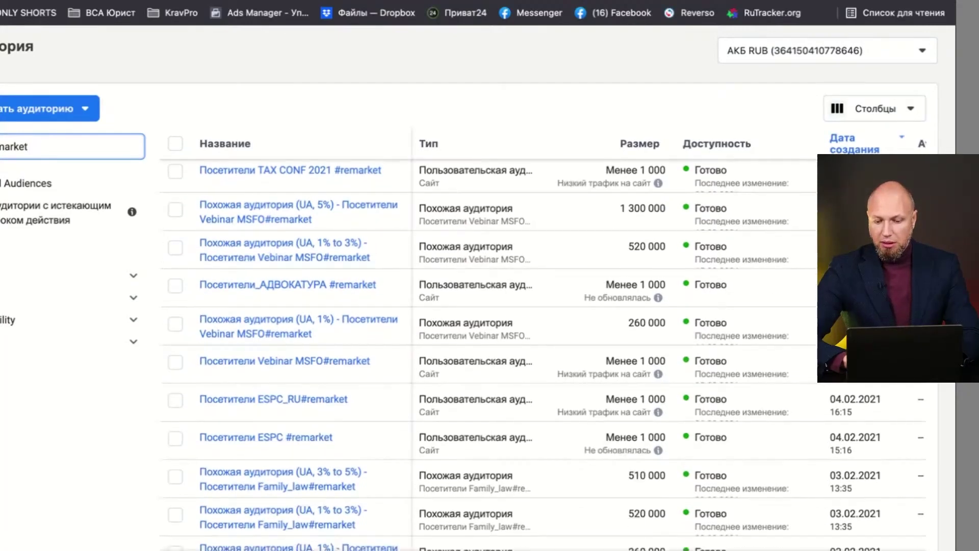
scroll(540, 342, up, 2)
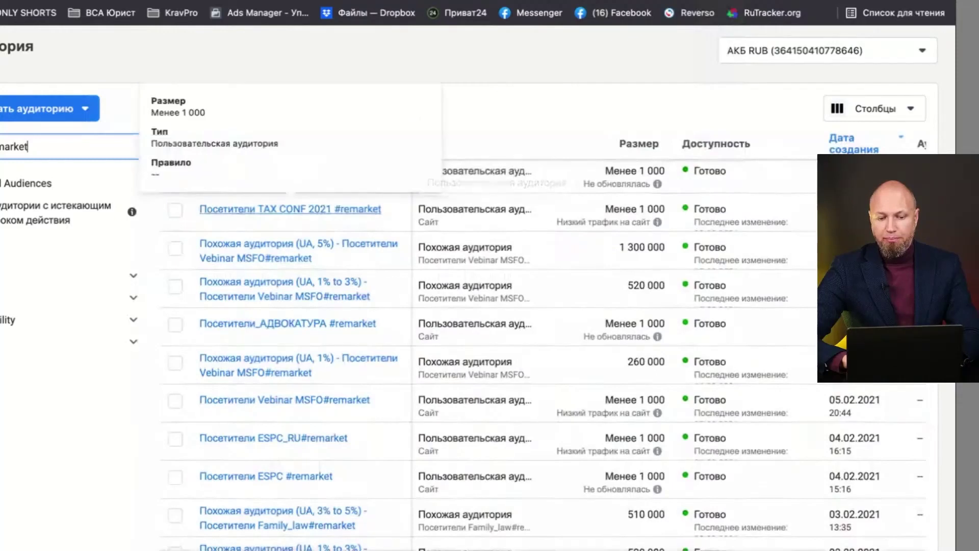
mouse_move(291, 209)
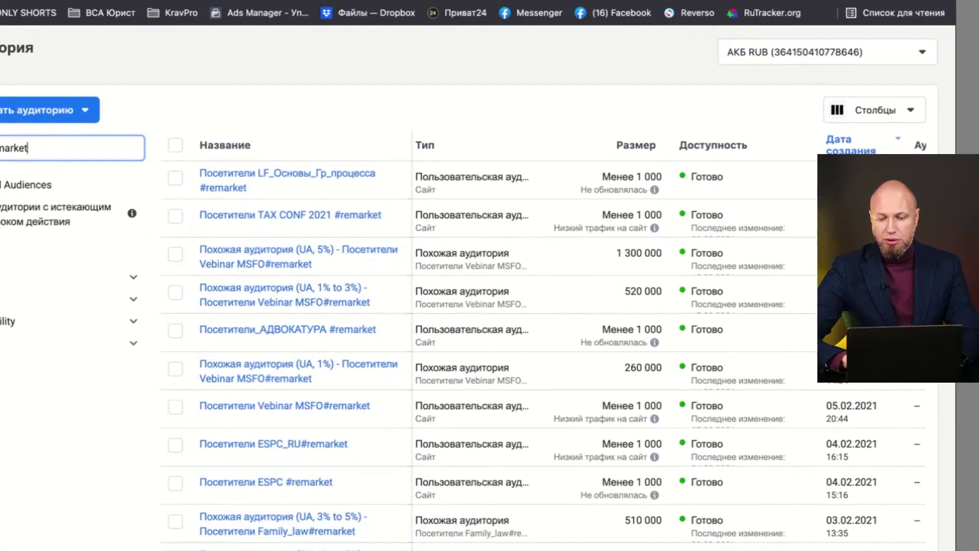
- Look through the remarketing audiences of course, webinar and event page visitors, including their lookalikes, down to the 2020 entries
scroll(541, 342, down, 2)
scroll(541, 342, down, 1)
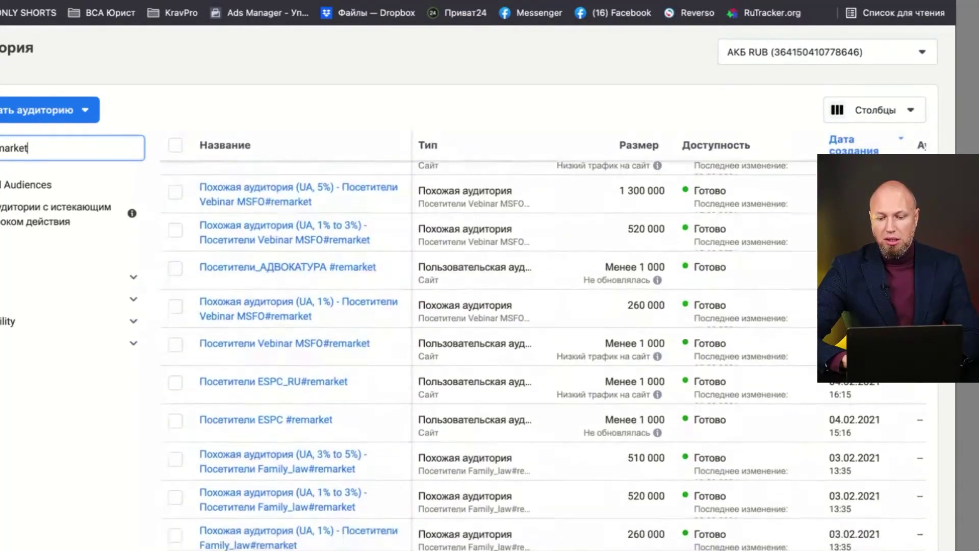
scroll(541, 342, down, 1)
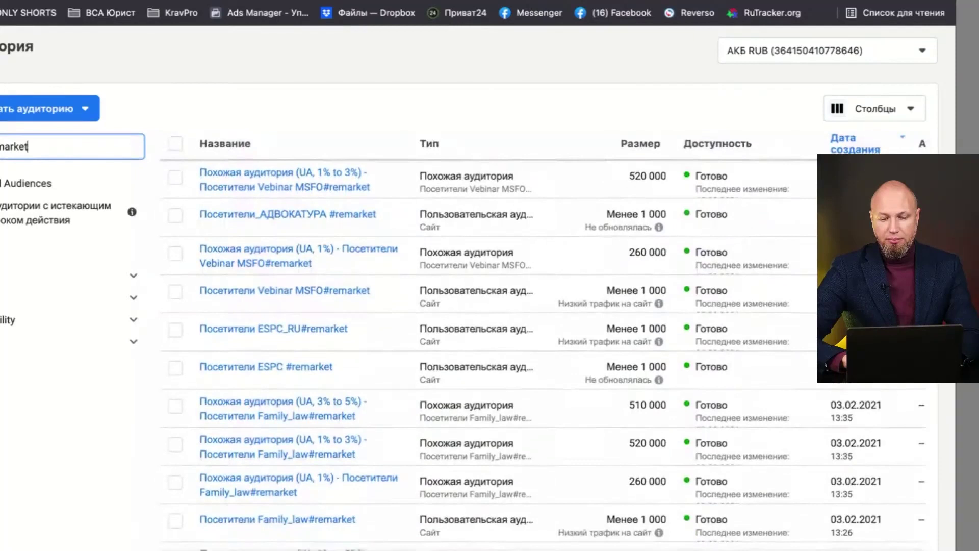
mouse_move(265, 367)
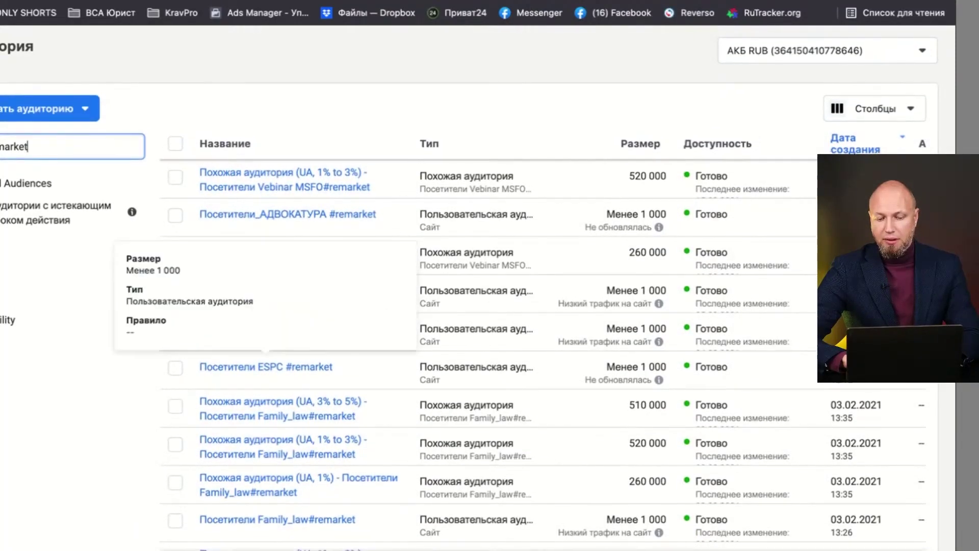
scroll(541, 342, down, 3)
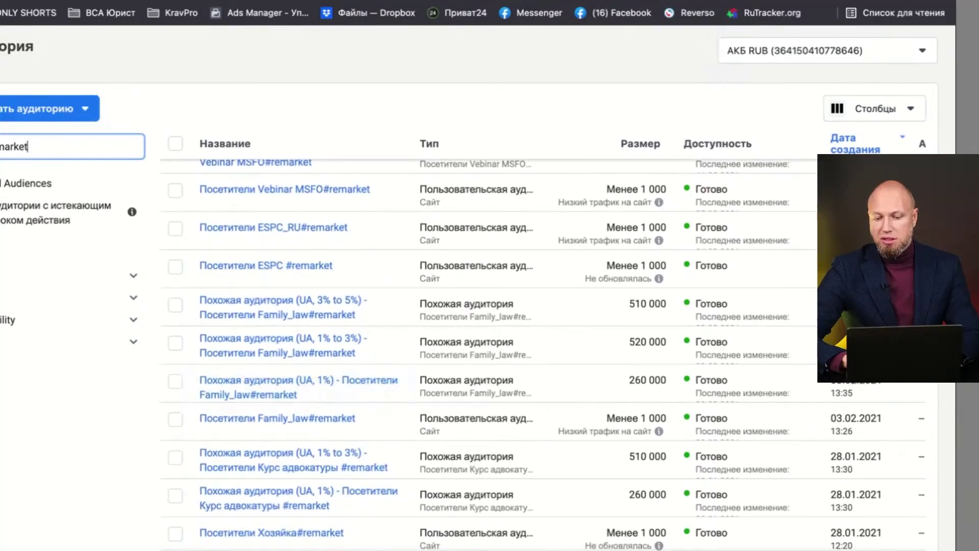
scroll(540, 352, down, 3)
scroll(540, 353, down, 6)
scroll(541, 352, down, 4)
scroll(541, 352, down, 2)
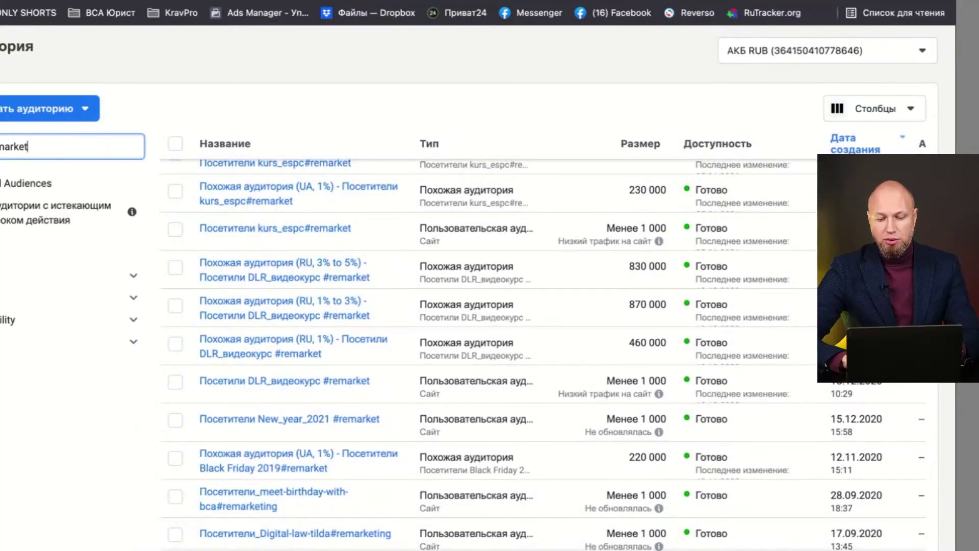
scroll(541, 352, down, 1)
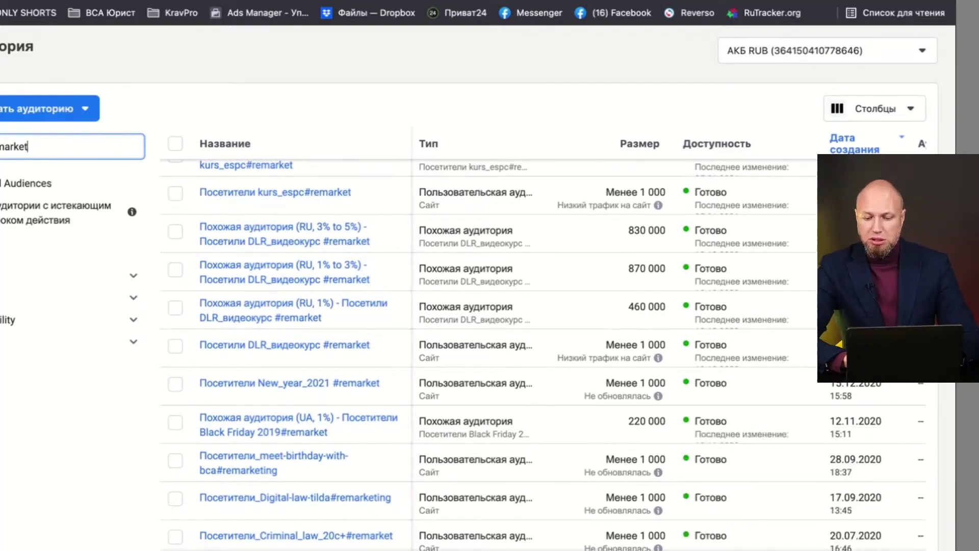
scroll(541, 352, down, 2)
scroll(540, 352, down, 2)
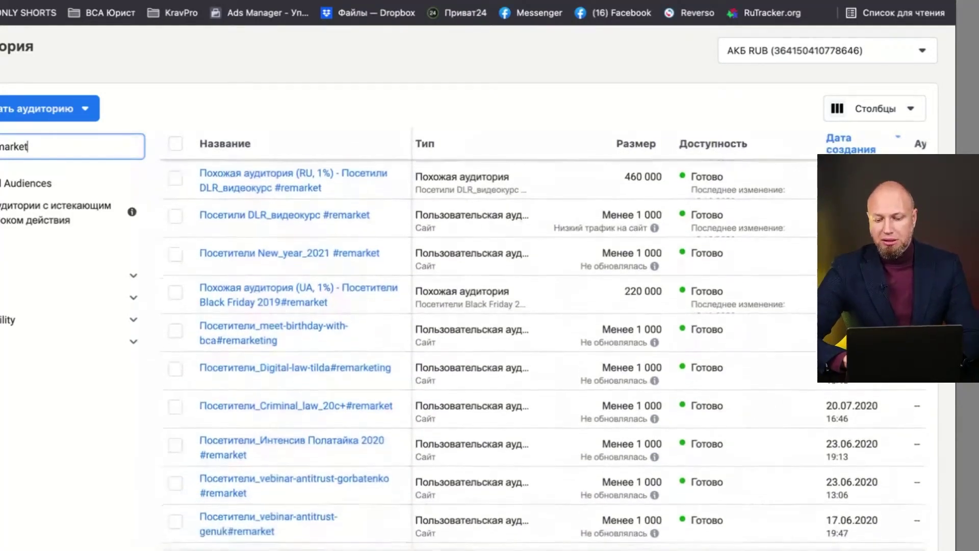
scroll(541, 353, down, 1)
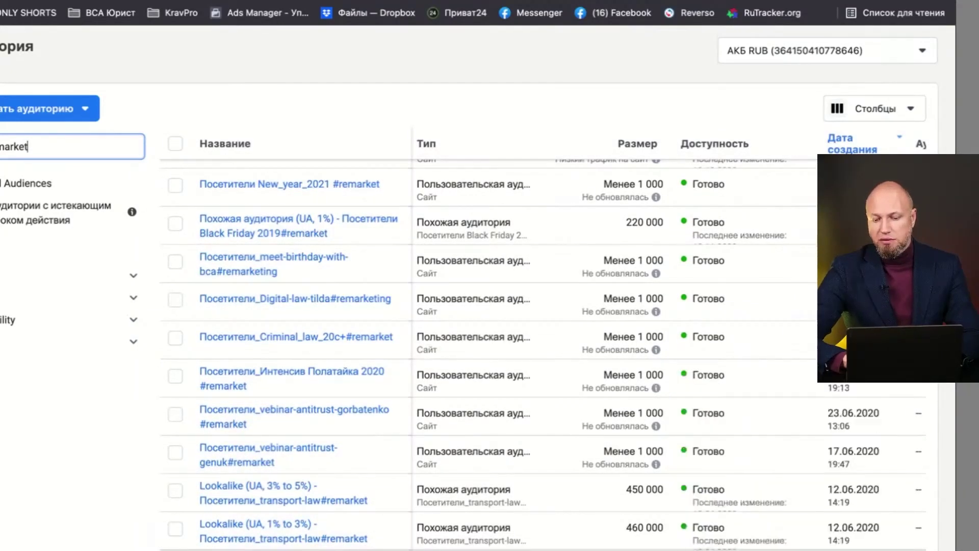
- Check the slide listing the Facebook audiences to work with, and search the audience list for "site" instead of "remarket"
key(ctrl+Right)
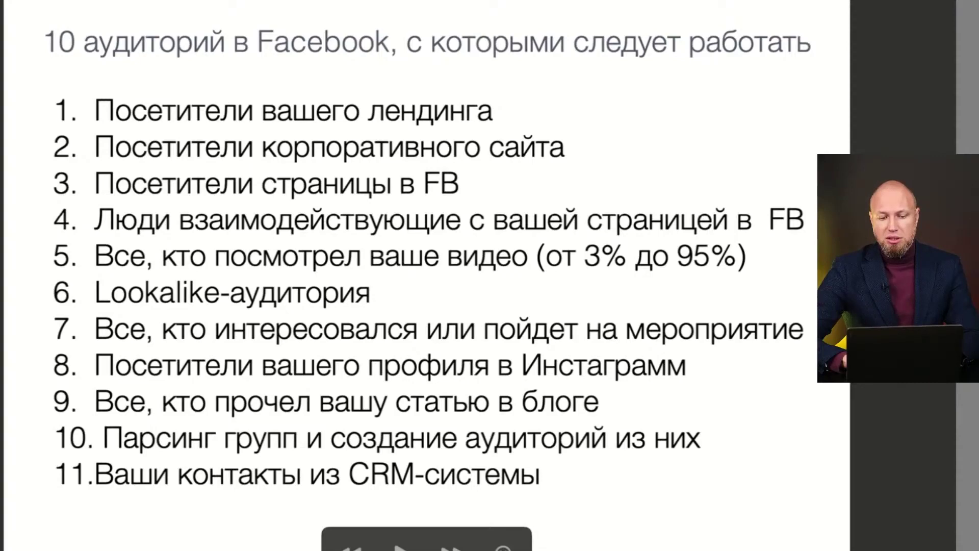
key(ctrl+Left)
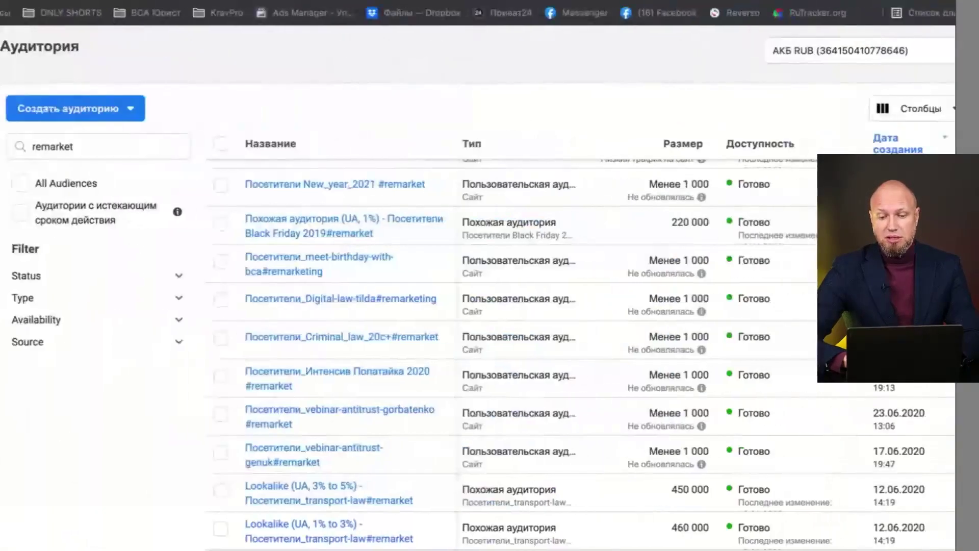
key(BackSpace)
key(BackSpace)
key(BackSpace)
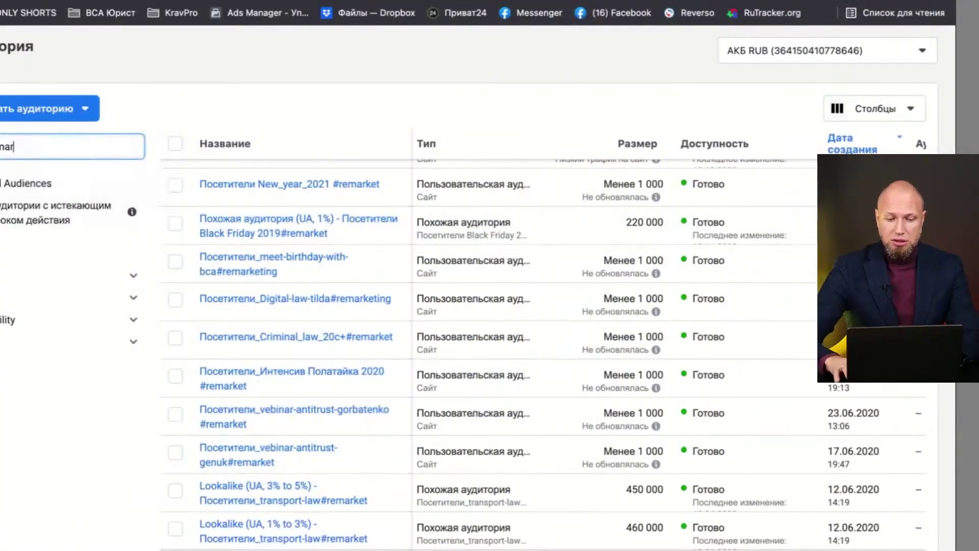
key(BackSpace)
key(BackSpace)
key(BackSpace)
key(BackSpace)
key(BackSpace)
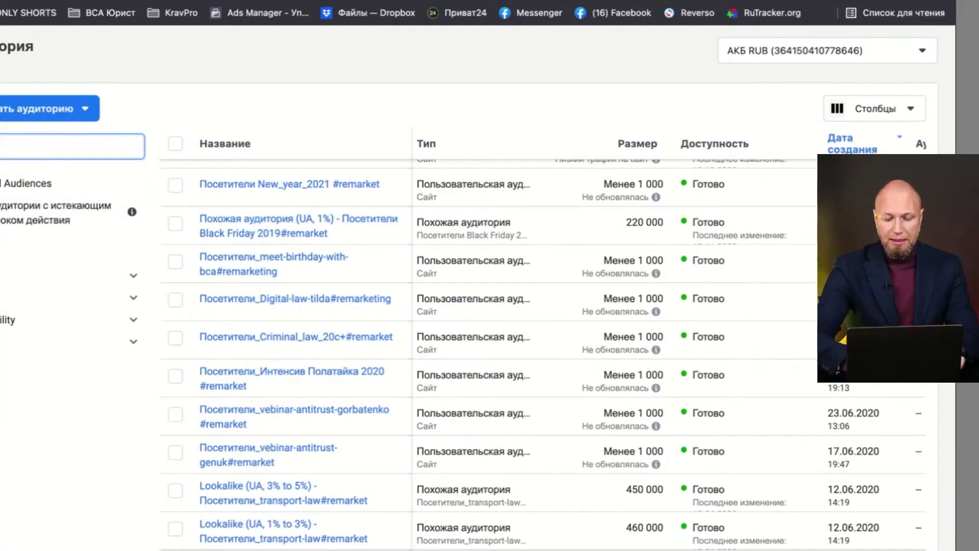
text(e)
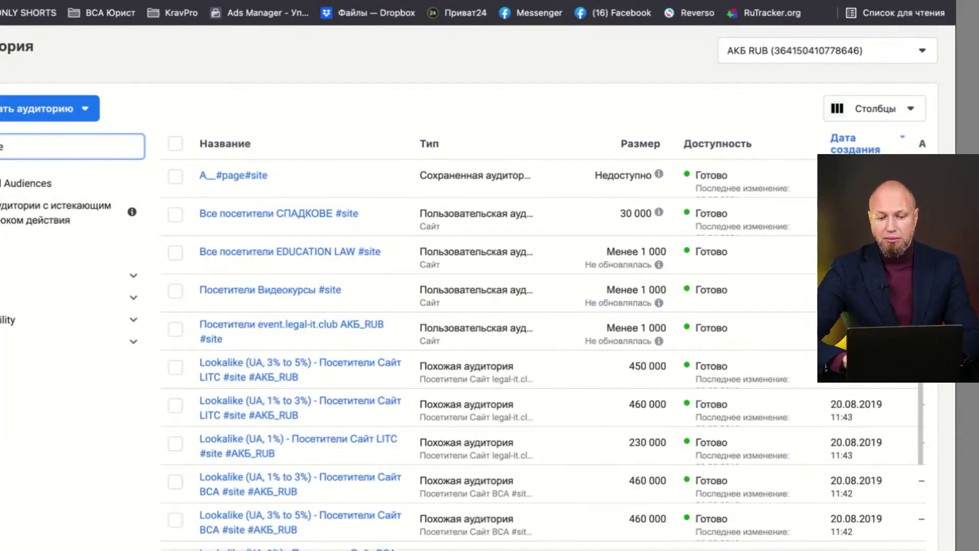
- Examine the #site audiences of website visitors and their lookalikes, down to the ВСА site visitors audience
mouse_move(278, 214)
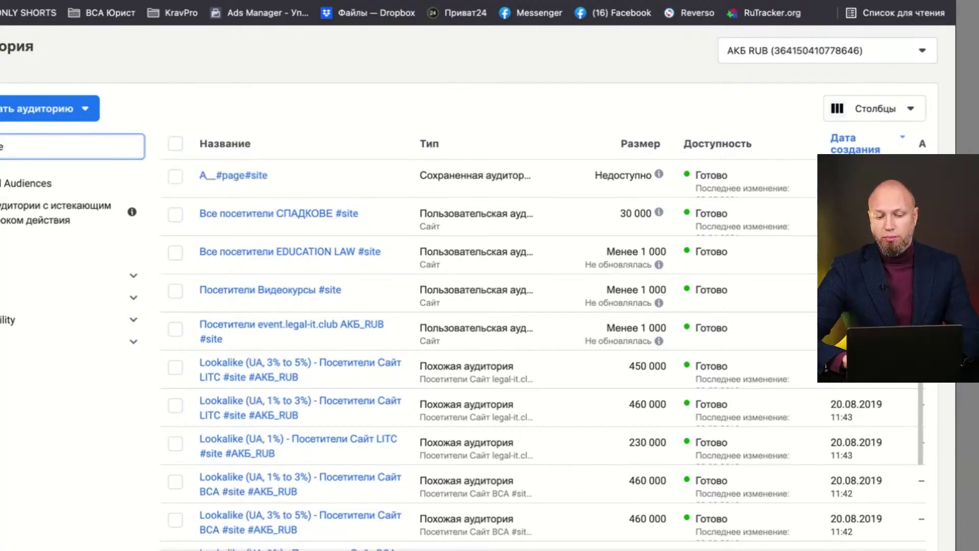
mouse_move(290, 252)
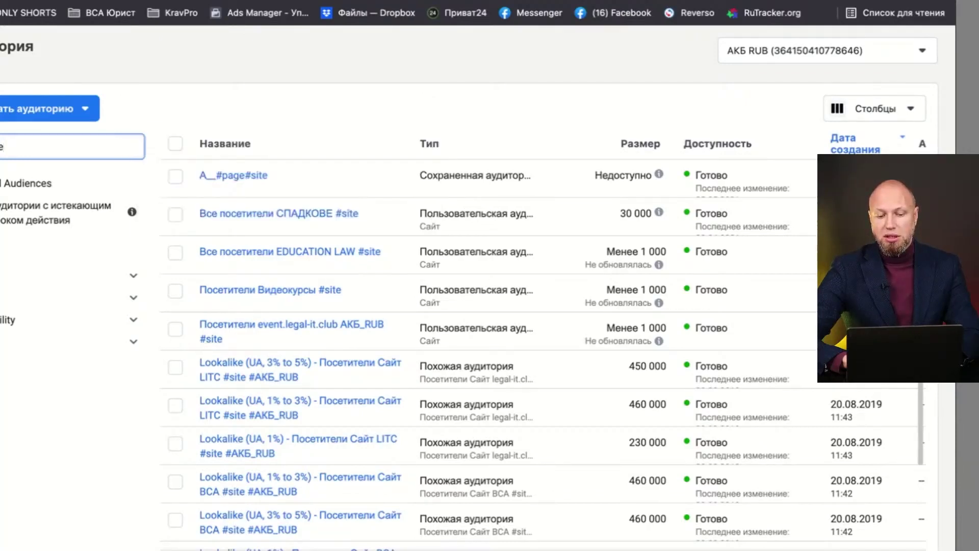
mouse_move(270, 290)
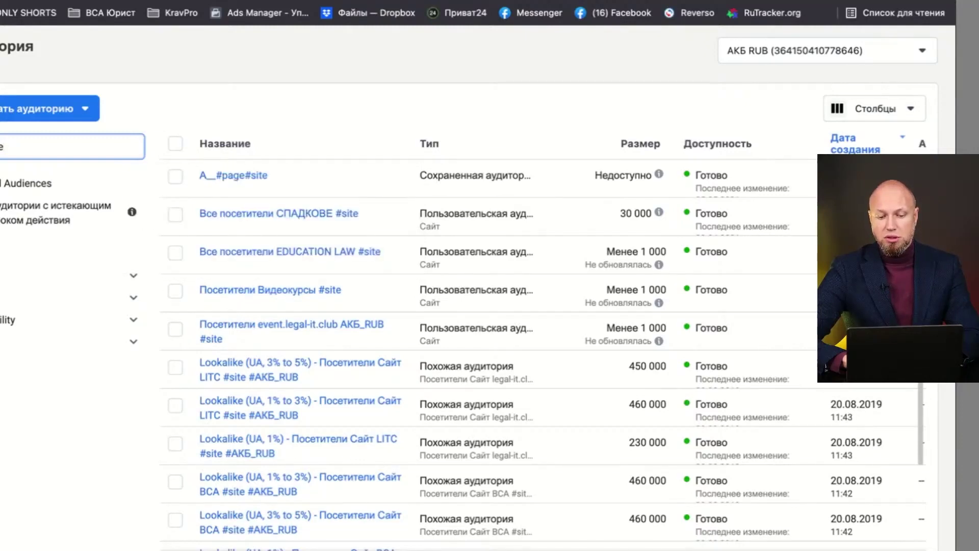
scroll(490, 352, down, 3)
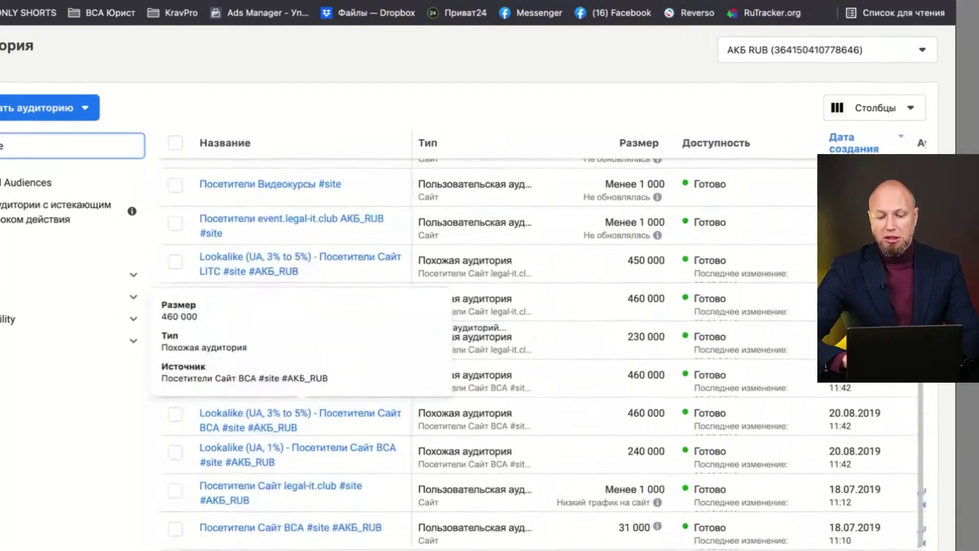
mouse_move(285, 527)
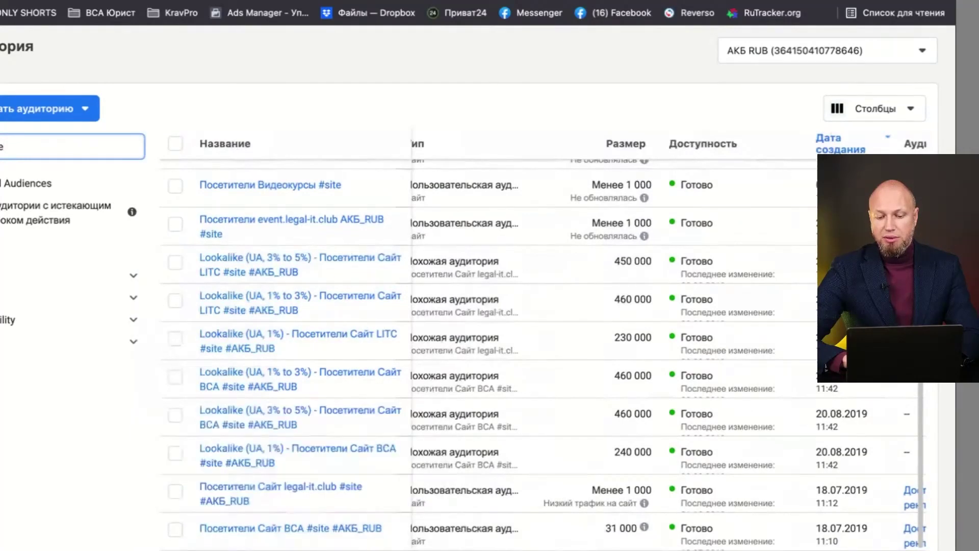
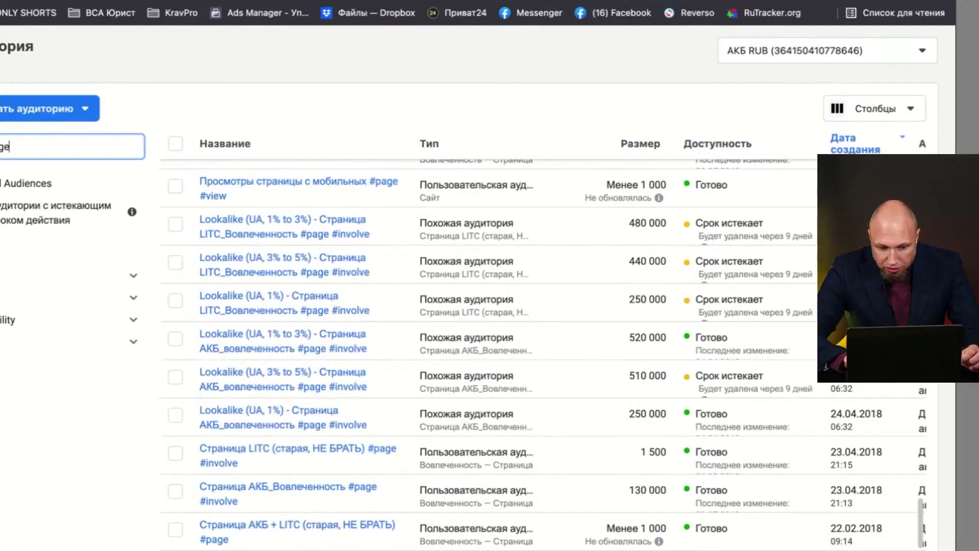
- Review the #page audiences of Facebook page engagement and their lookalikes, from the oldest entries back to the newest
mouse_move(301, 492)
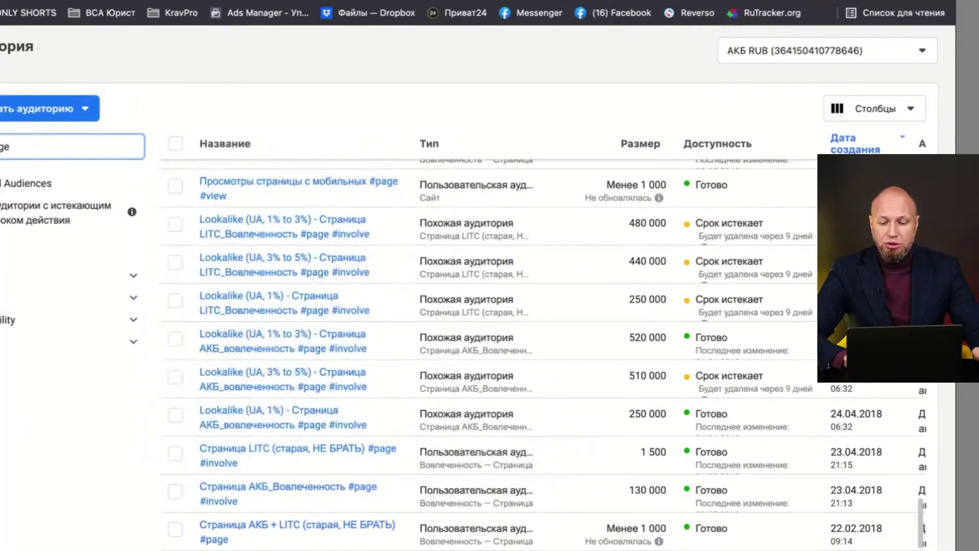
scroll(543, 355, up, 1)
scroll(544, 355, up, 8)
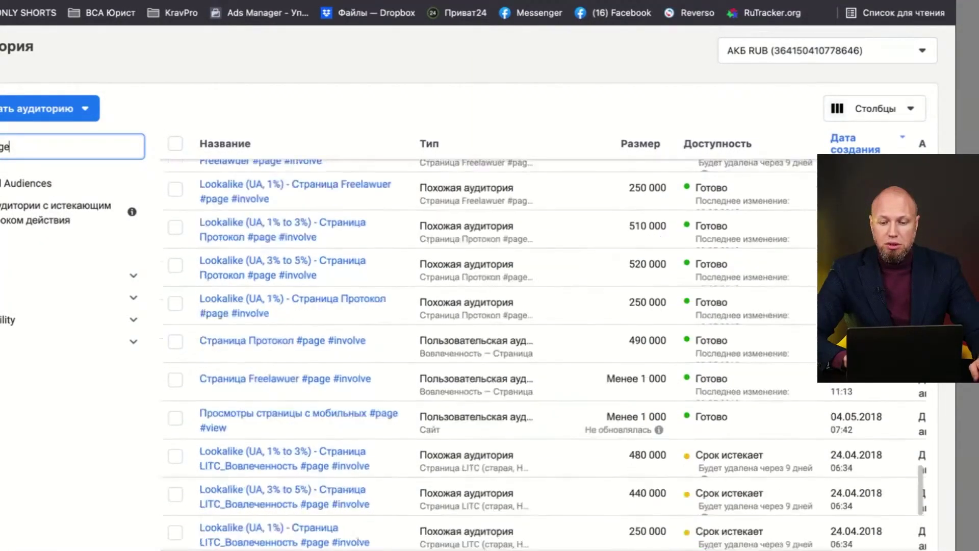
scroll(543, 356, up, 3)
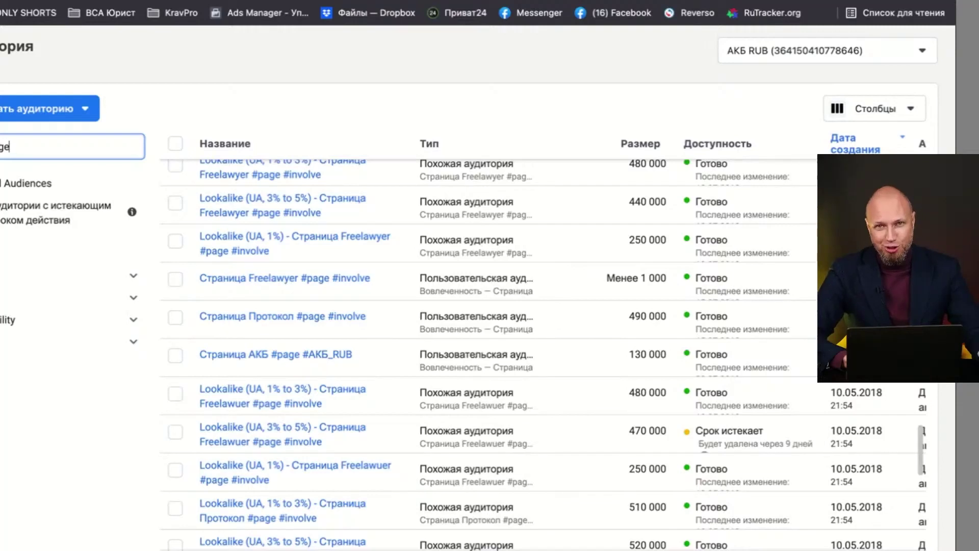
scroll(543, 356, up, 1)
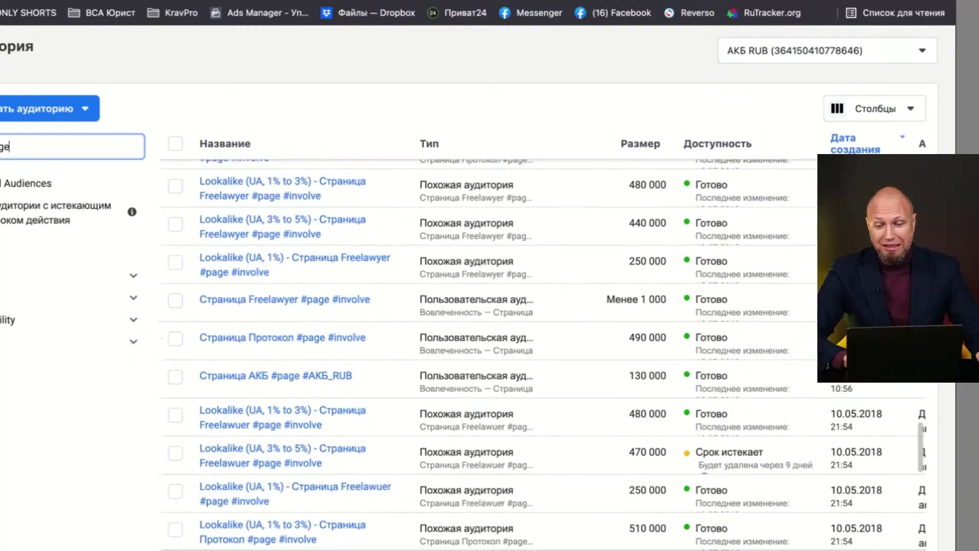
scroll(543, 355, up, 2)
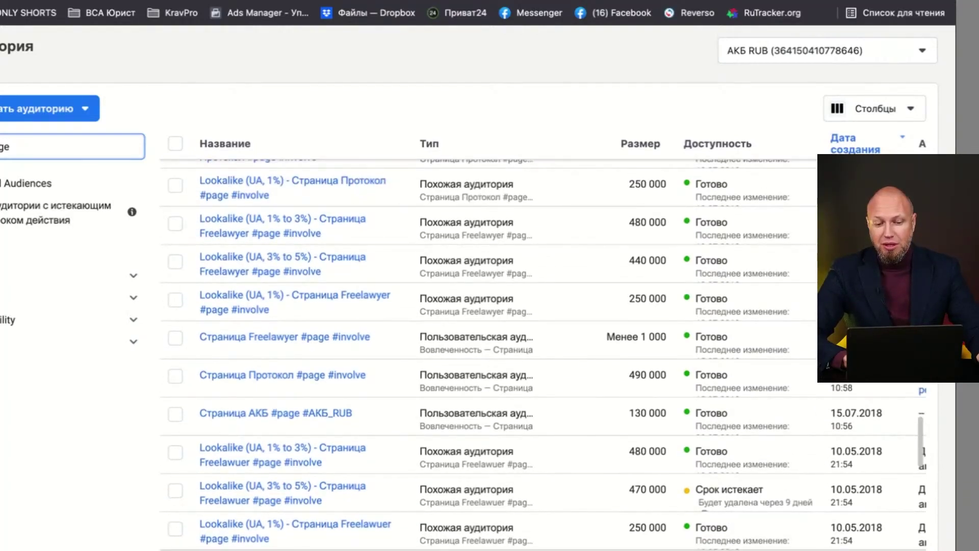
scroll(543, 356, up, 9)
scroll(543, 356, up, 13)
scroll(544, 355, up, 15)
scroll(543, 355, up, 20)
scroll(544, 355, up, 20)
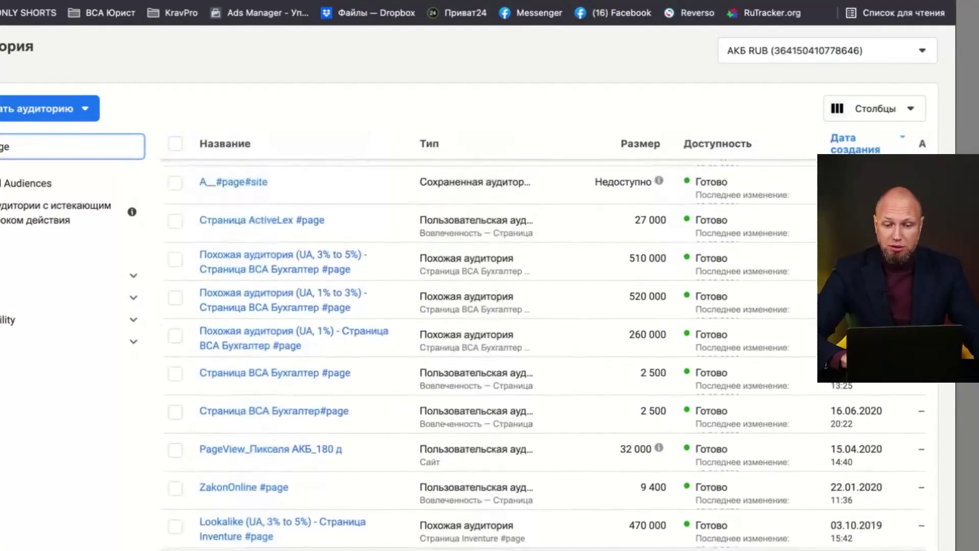
scroll(543, 355, up, 2)
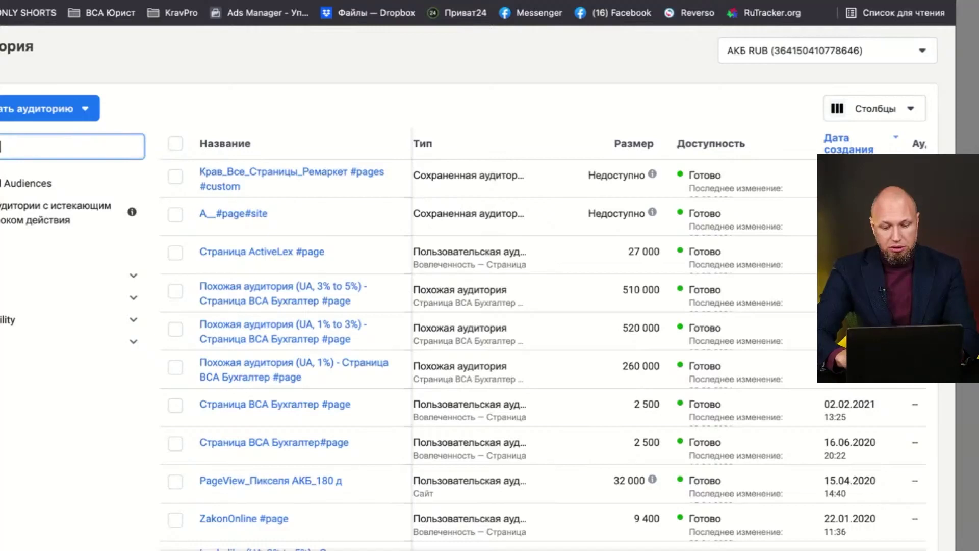
- Search the audience list for "video" and look over the video viewer audiences
text(o)
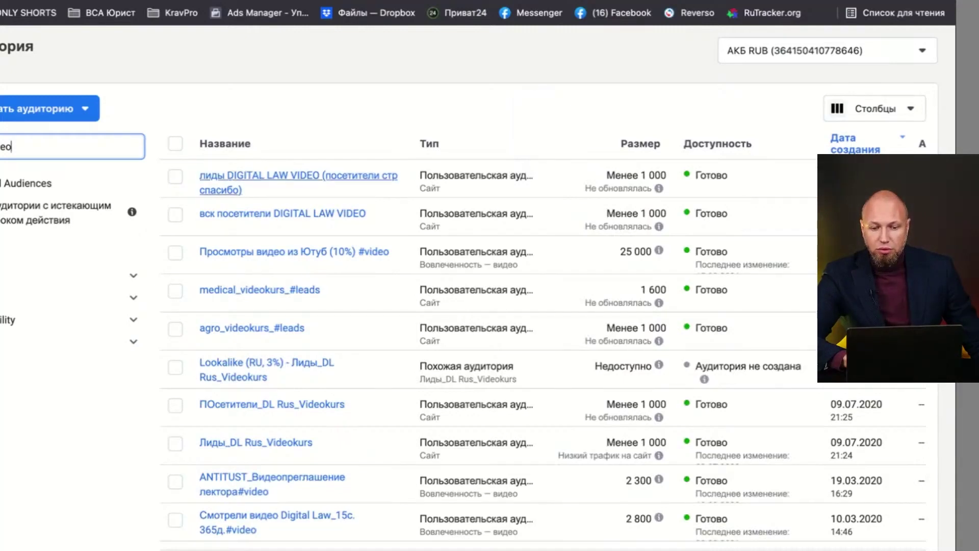
mouse_move(295, 252)
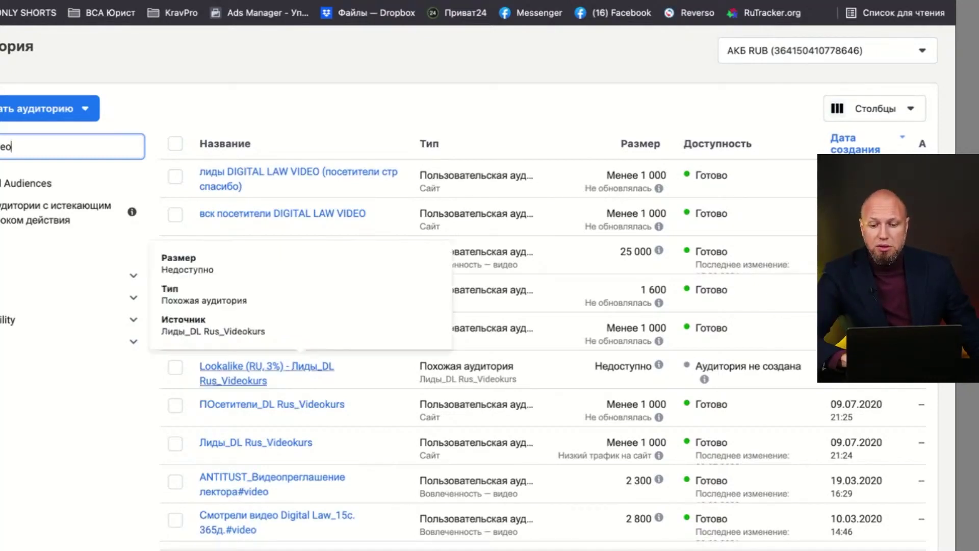
- Review the #video audiences of video viewers and their lookalikes, from the newest entries to the 2018 ones and back
scroll(255, 368, down, 2)
scroll(490, 358, down, 10)
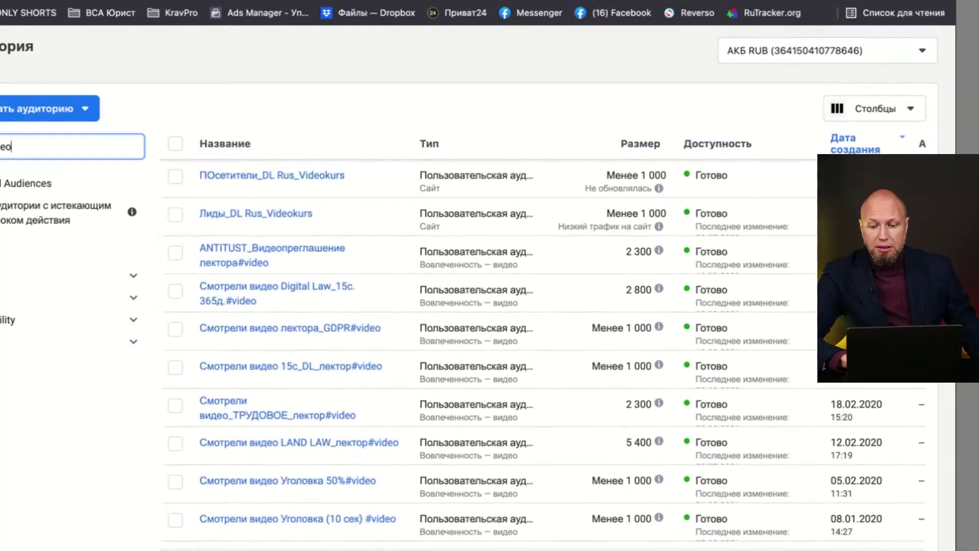
scroll(423, 326, down, 3)
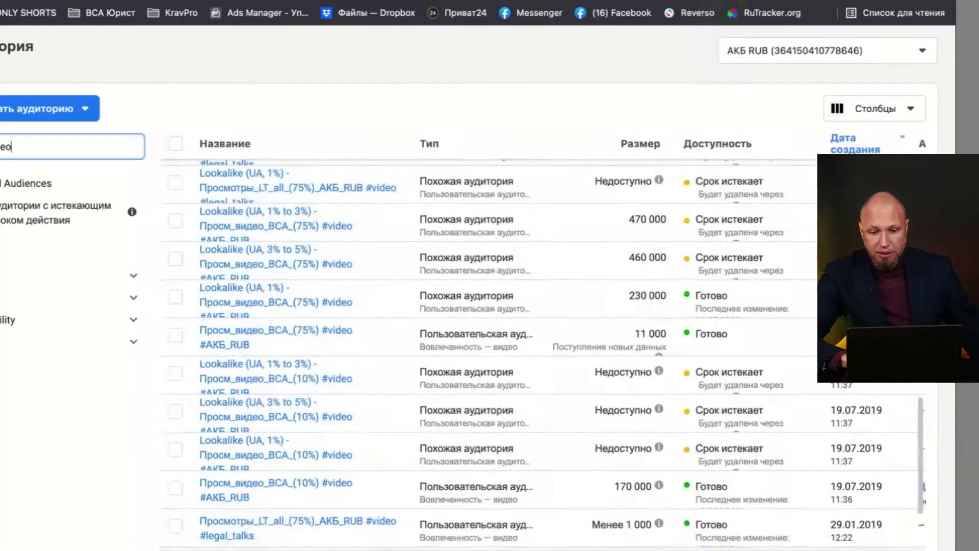
scroll(489, 352, down, 1)
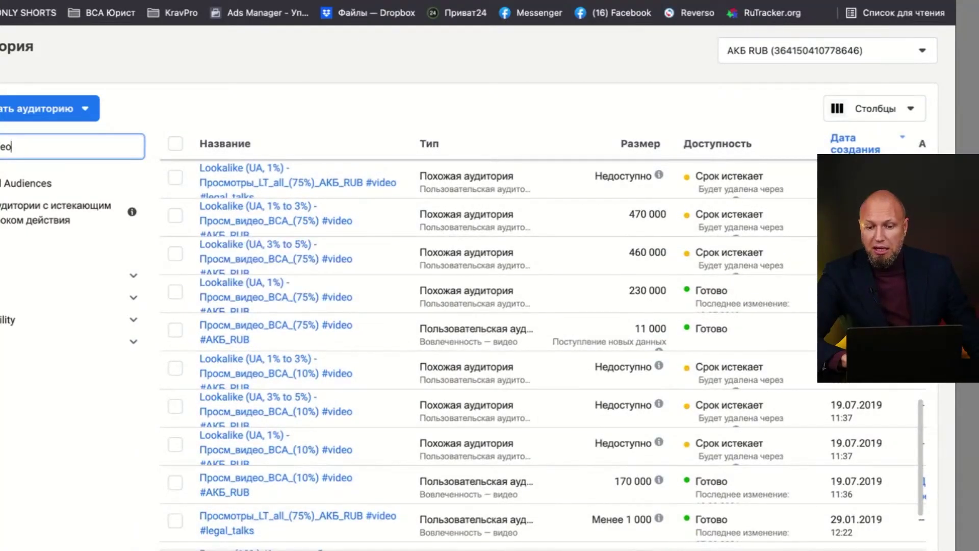
scroll(543, 354, down, 2)
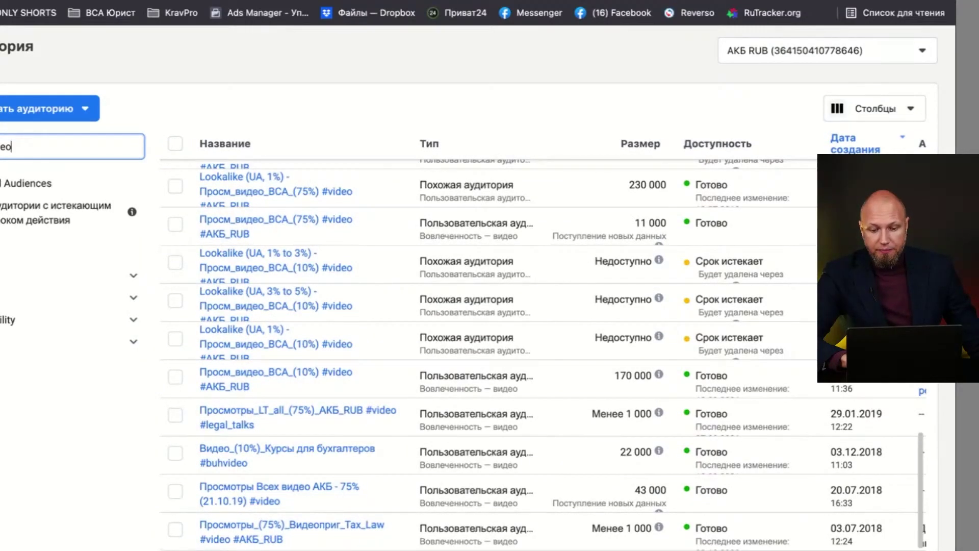
scroll(543, 354, up, 1)
scroll(544, 354, up, 1)
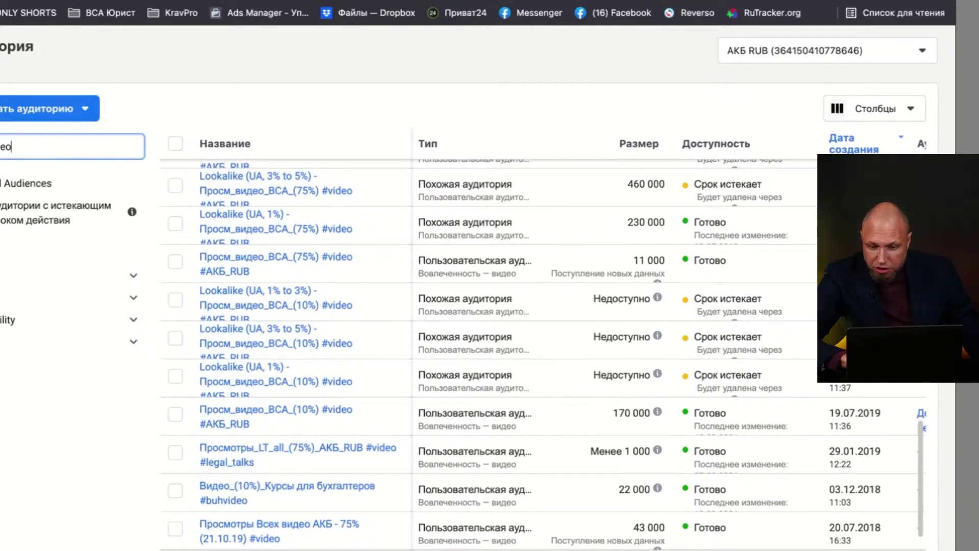
scroll(543, 354, up, 3)
scroll(543, 355, up, 6)
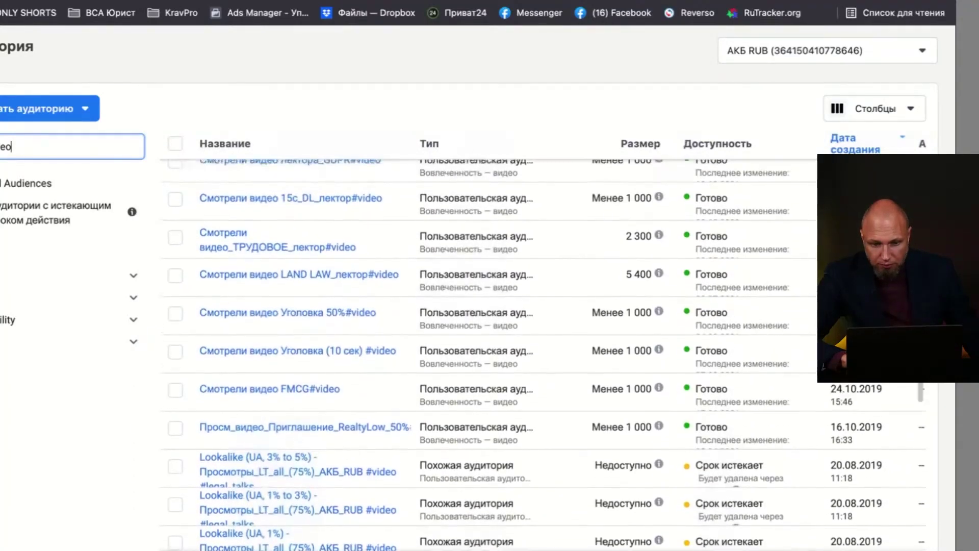
mouse_move(367, 280)
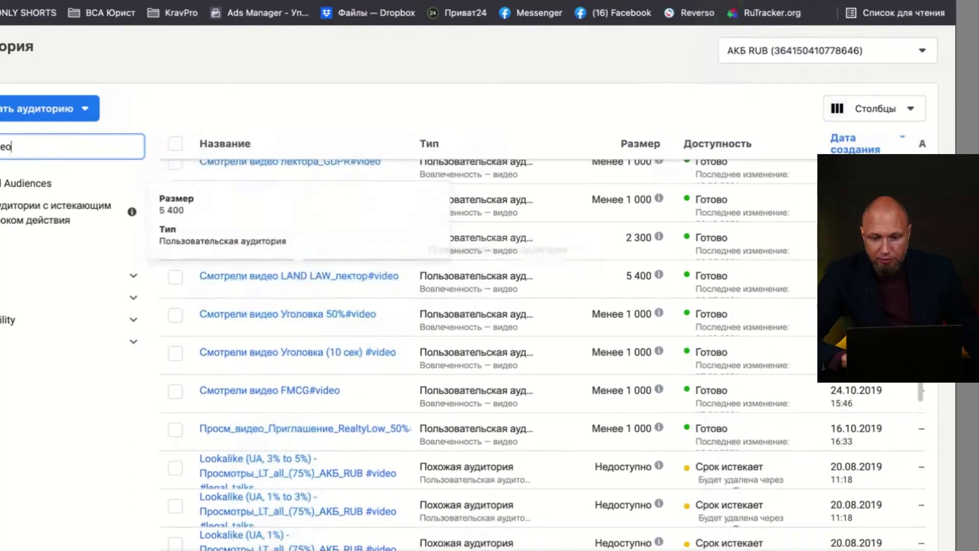
scroll(474, 306, up, 5)
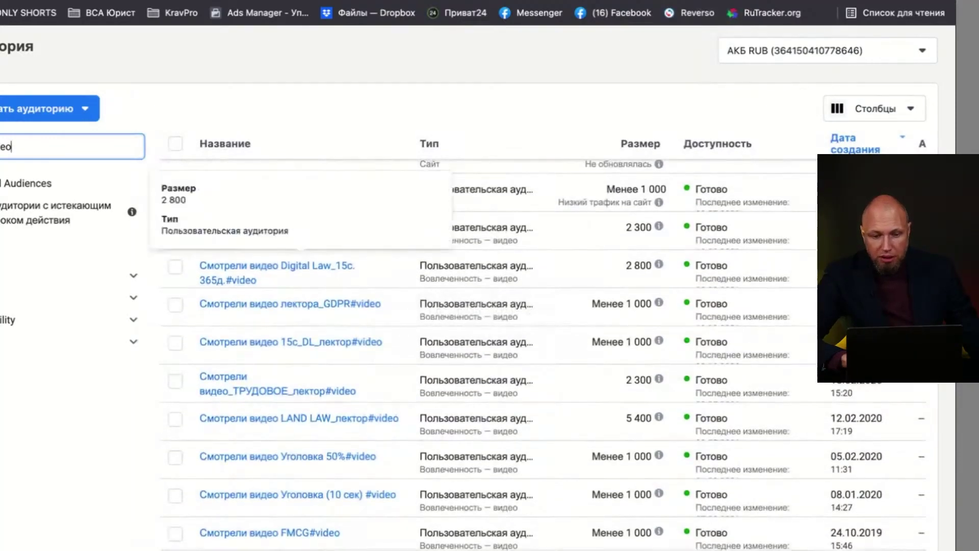
scroll(474, 332, up, 2)
scroll(543, 356, up, 6)
scroll(544, 355, up, 1)
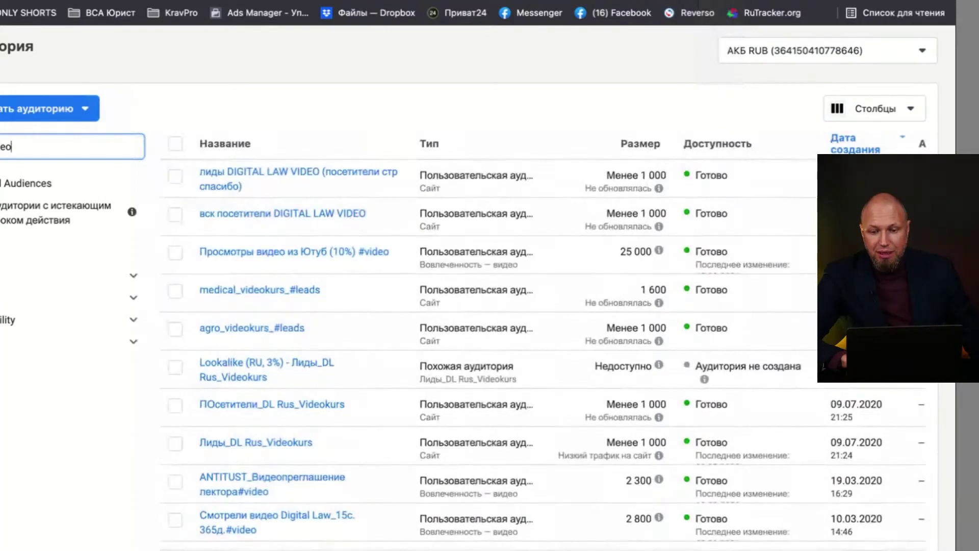
- Find the Просм_видео_ВСА_(10%) #video #АКБ_RUB audience, examine its summary, derived lookalikes and available actions, and close its details
scroll(543, 354, down, 1)
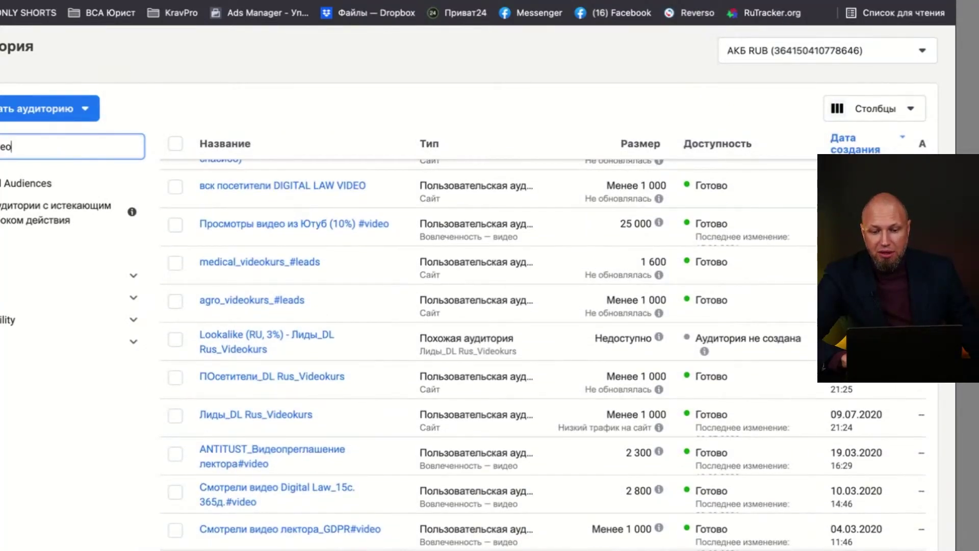
scroll(543, 354, down, 6)
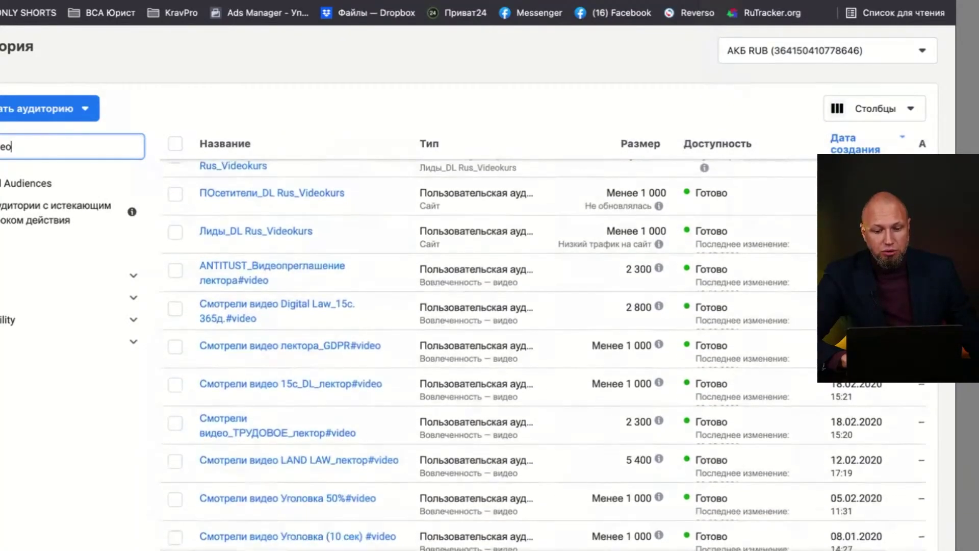
scroll(543, 354, down, 5)
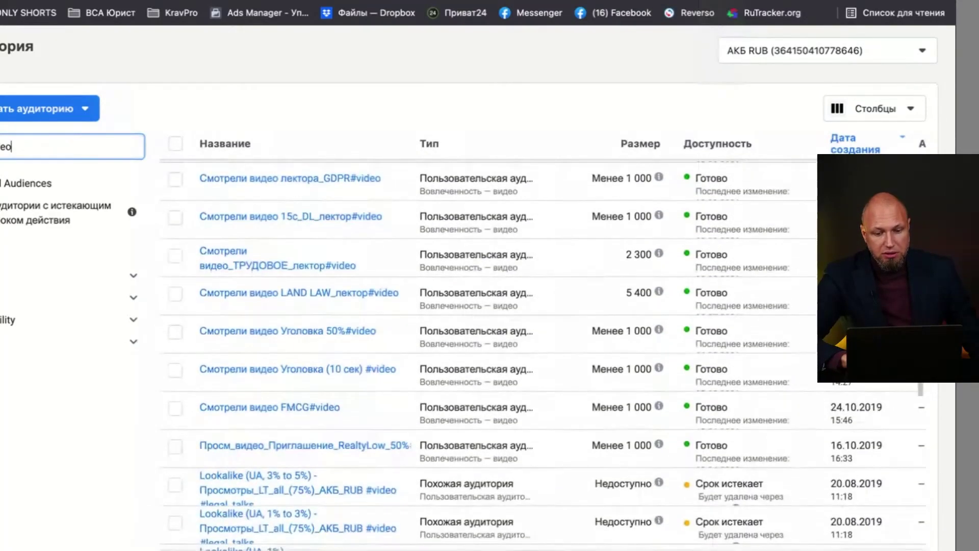
scroll(543, 355, down, 2)
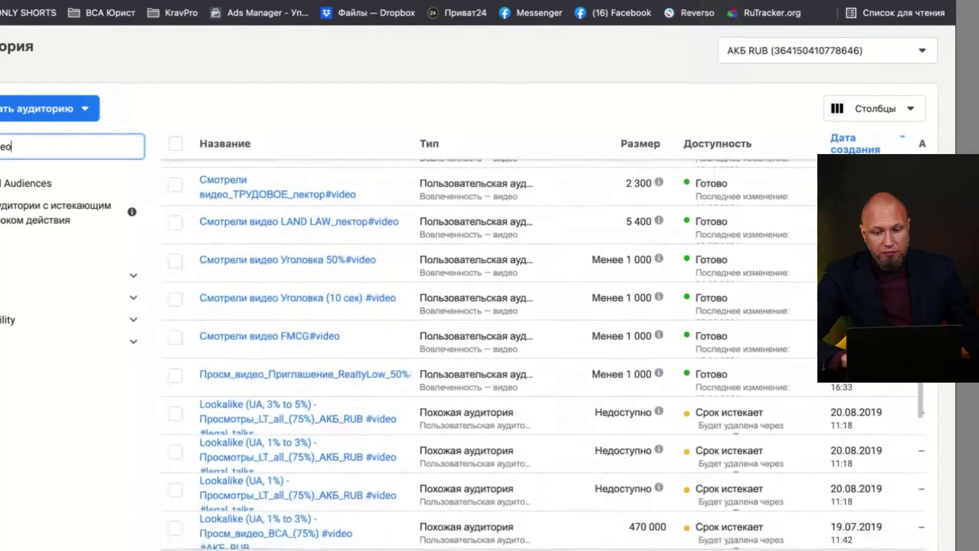
scroll(543, 354, down, 11)
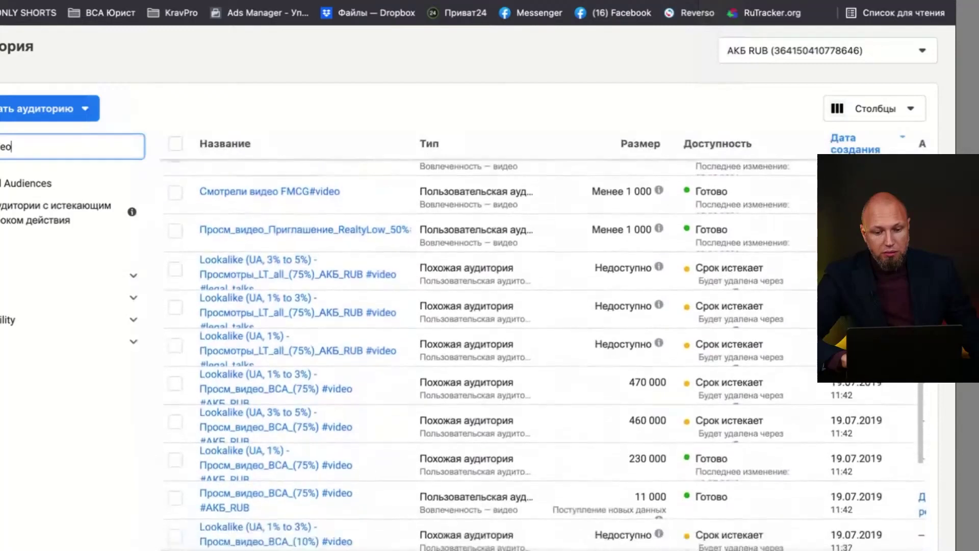
scroll(544, 354, down, 2)
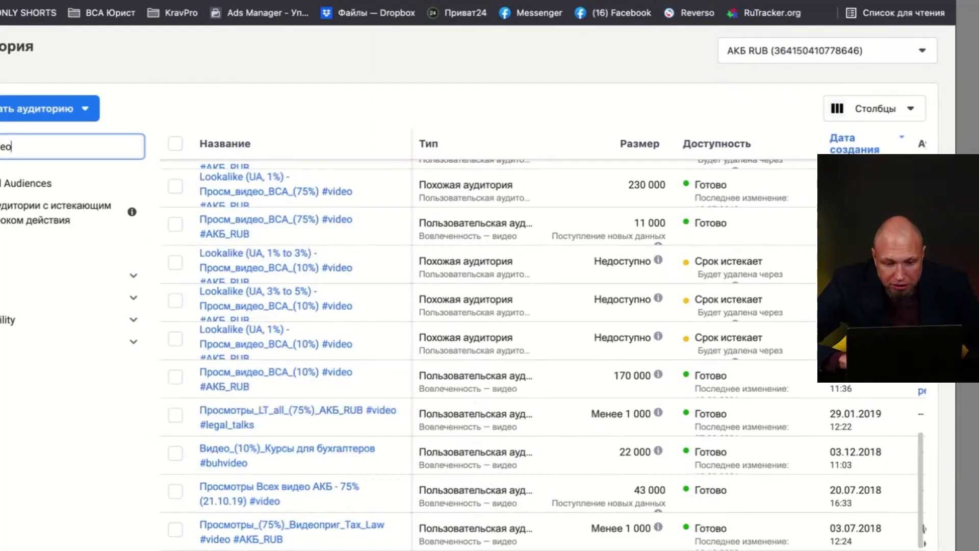
scroll(438, 378, up, 1)
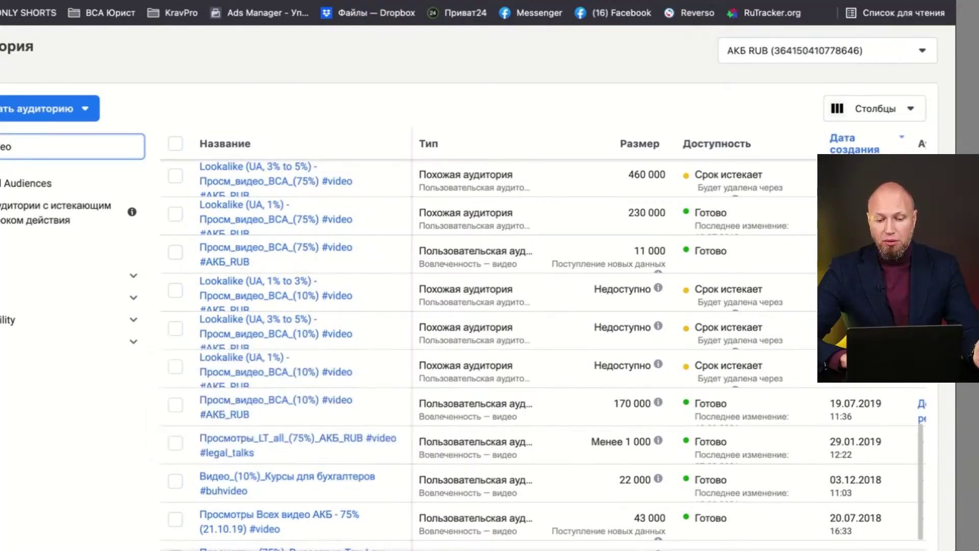
click(301, 405)
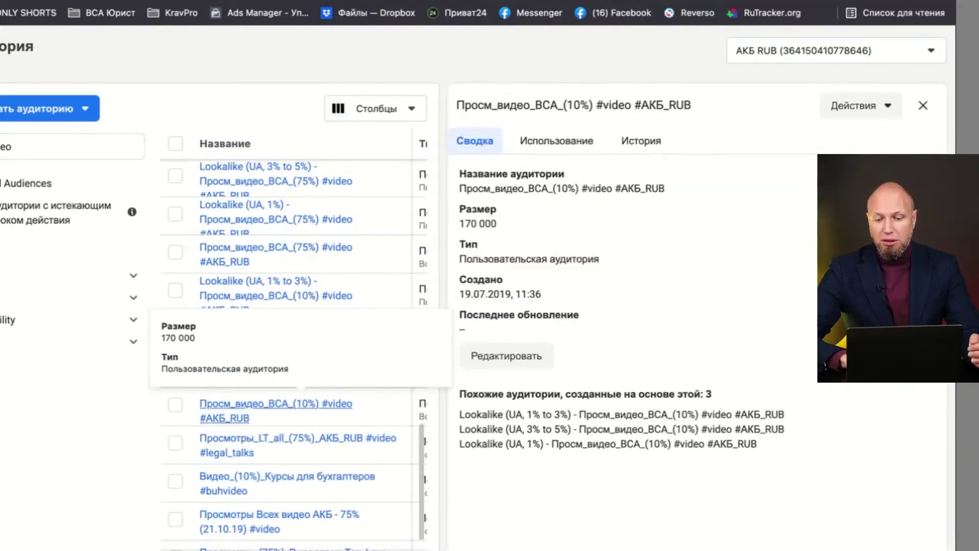
click(860, 106)
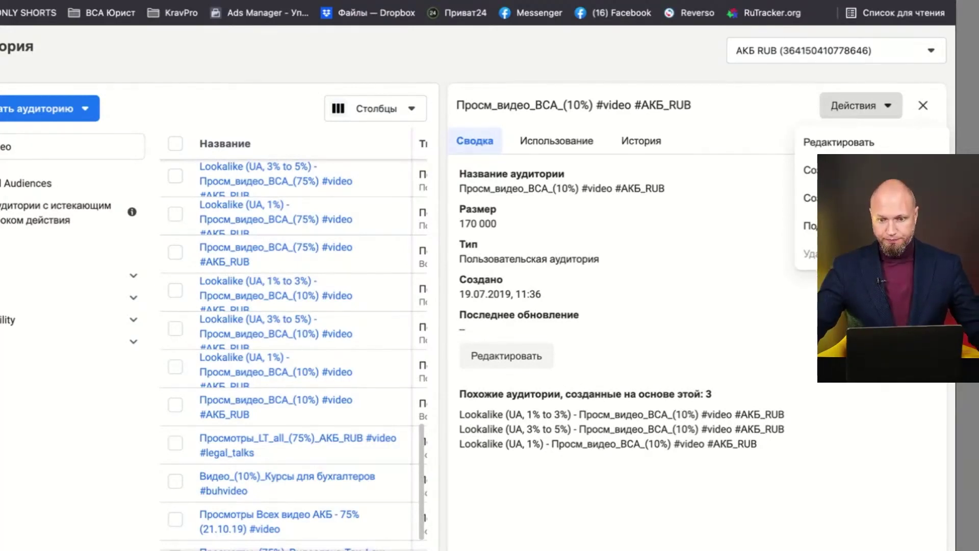
click(925, 106)
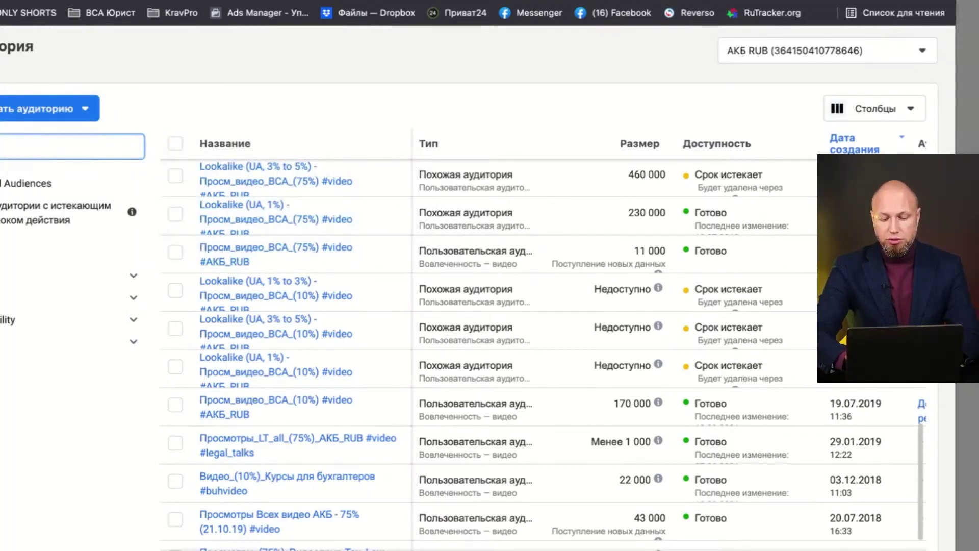
- Search the audience list for "event" and look over the event audiences and their lookalikes down to the 2019 entries
text(nt)
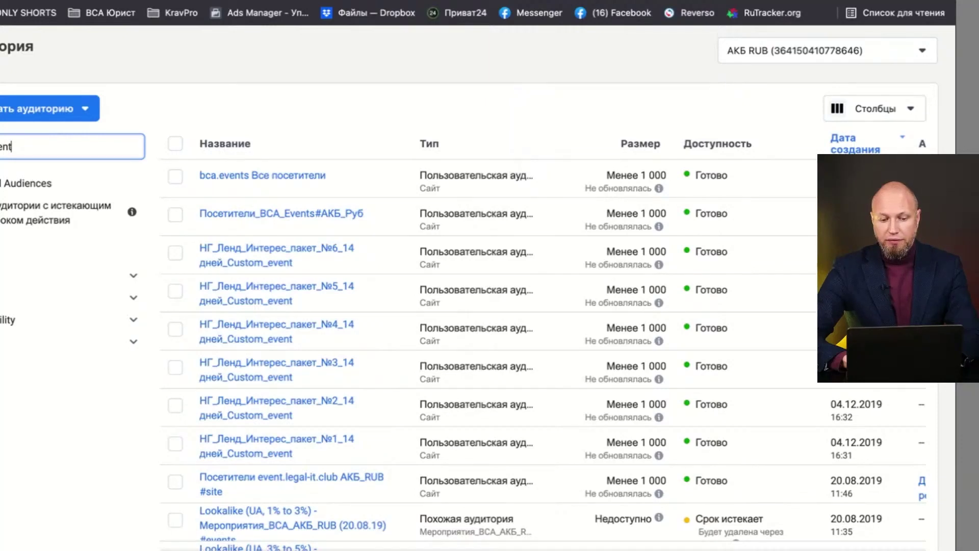
scroll(306, 331, down, 6)
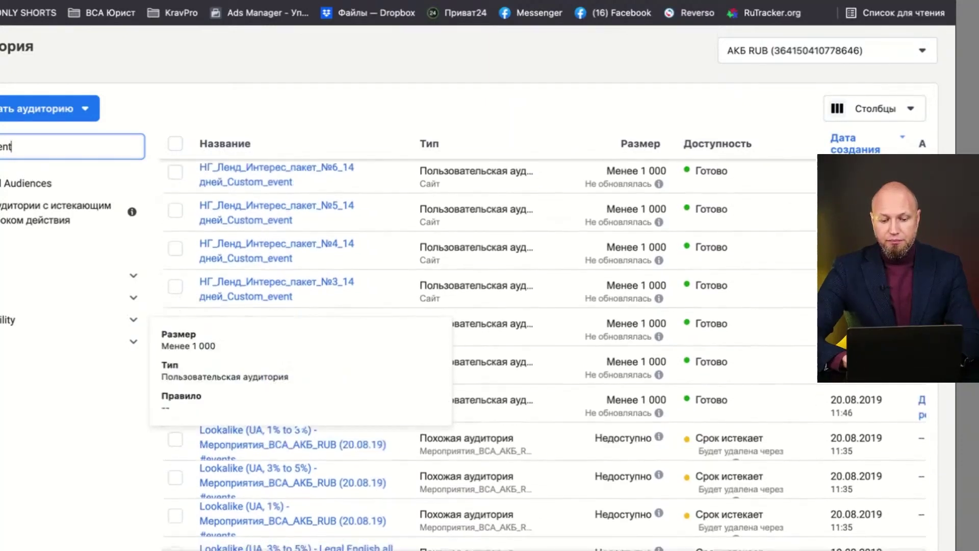
scroll(347, 448, down, 2)
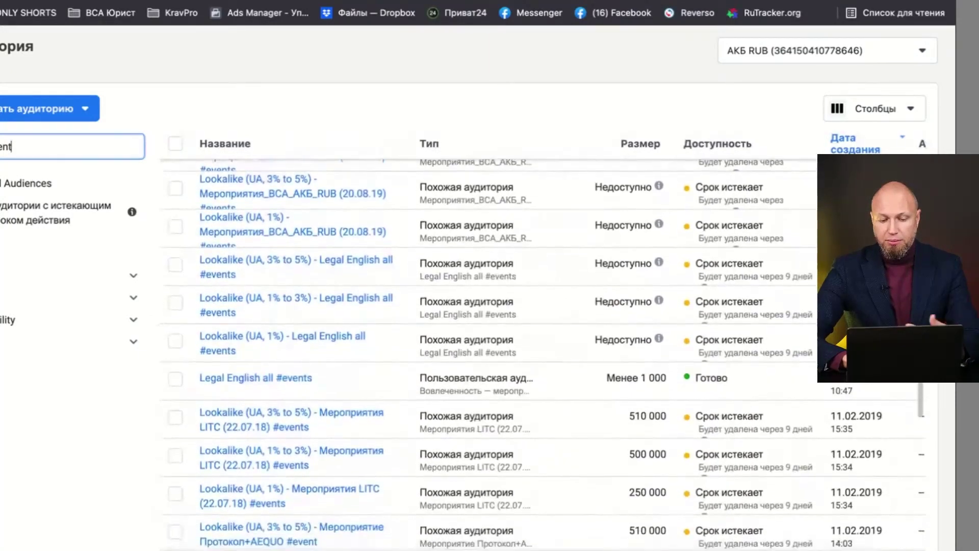
mouse_move(348, 447)
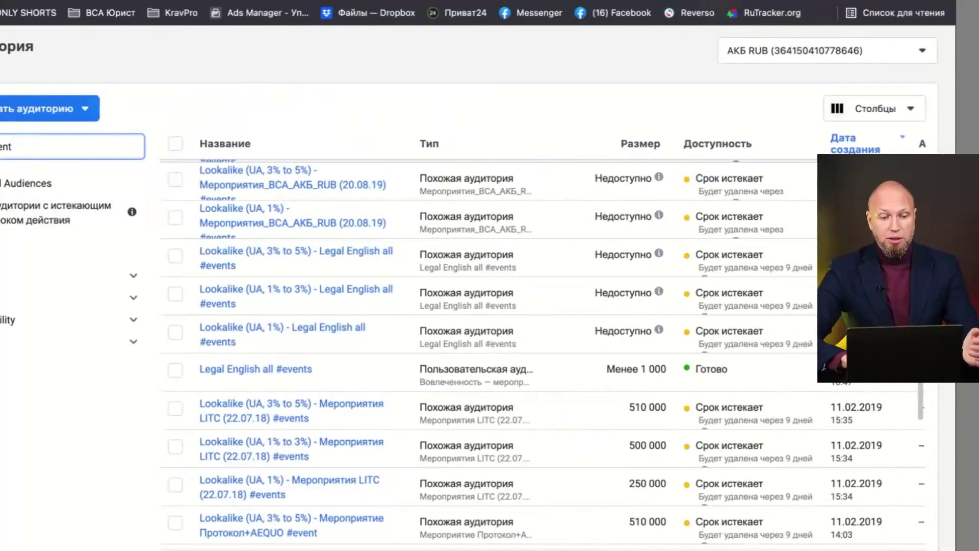
- Search the audience list for "instagram" instead of "event" and examine the Instagram engagement audiences and their lookalikes
key(BackSpace)
key(BackSpace)
text(e)
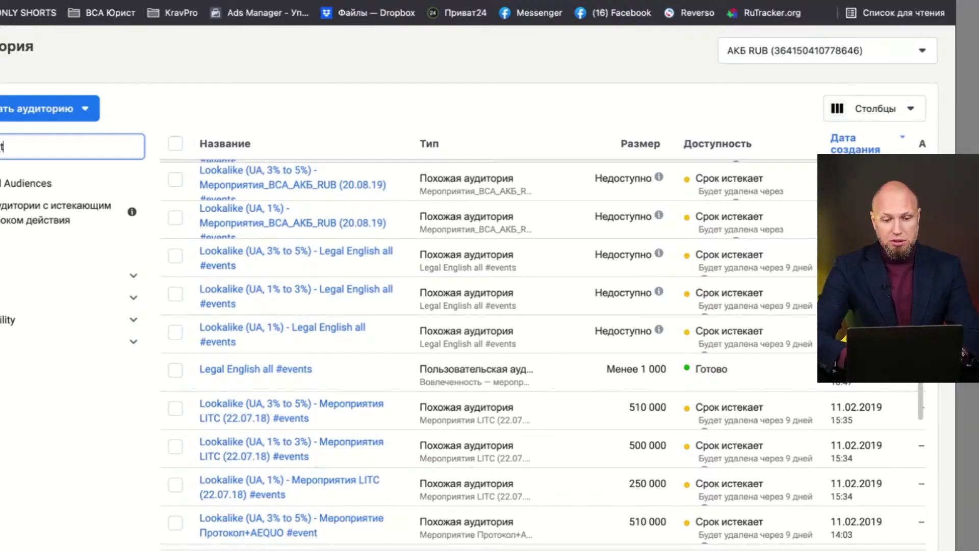
text(tagram)
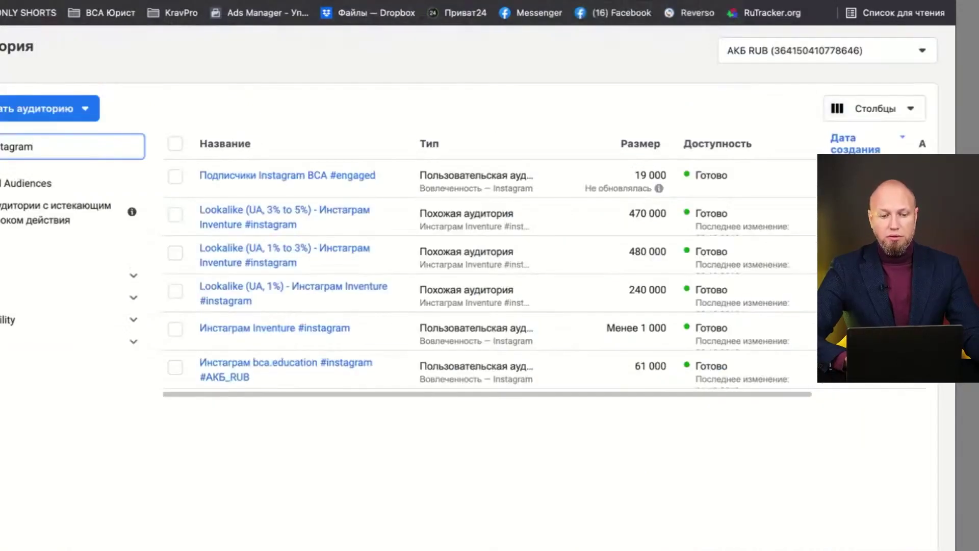
- Search the audience list for "crm" instead, look over the customer-list audiences and lookalikes, and return to the Facebook audiences slide
key(BackSpace)
key(BackSpace)
key(BackSpace)
key(BackSpace)
key(BackSpace)
key(BackSpace)
key(BackSpace)
key(BackSpace)
key(BackSpace)
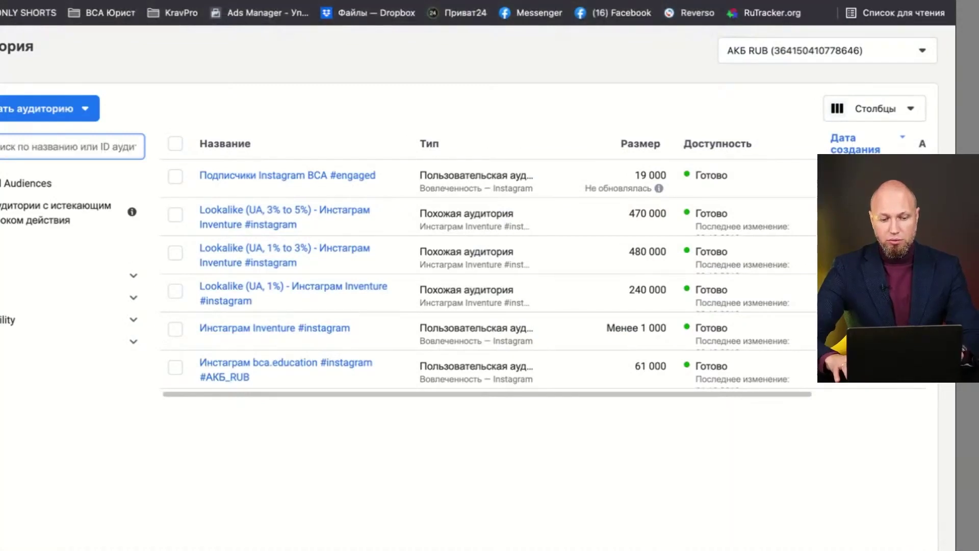
text(in)
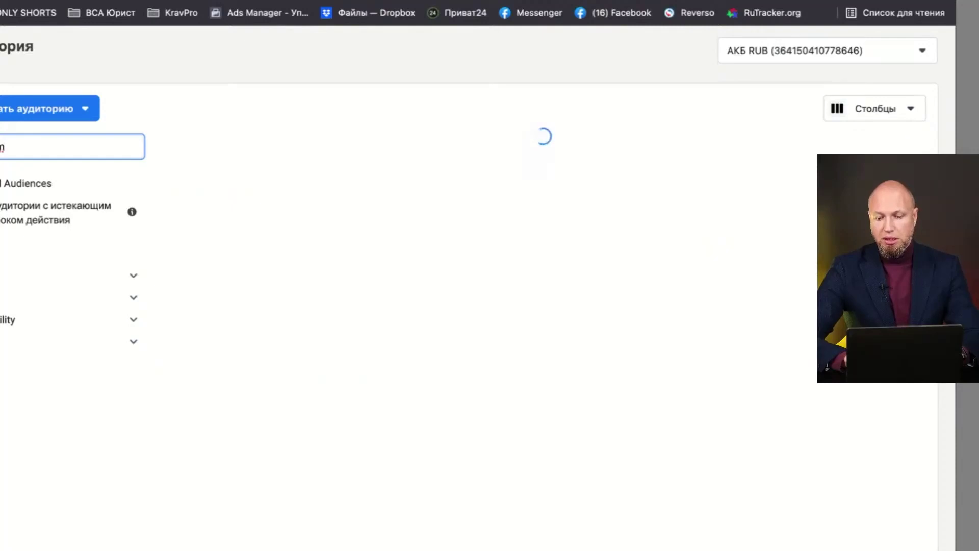
scroll(475, 338, down, 5)
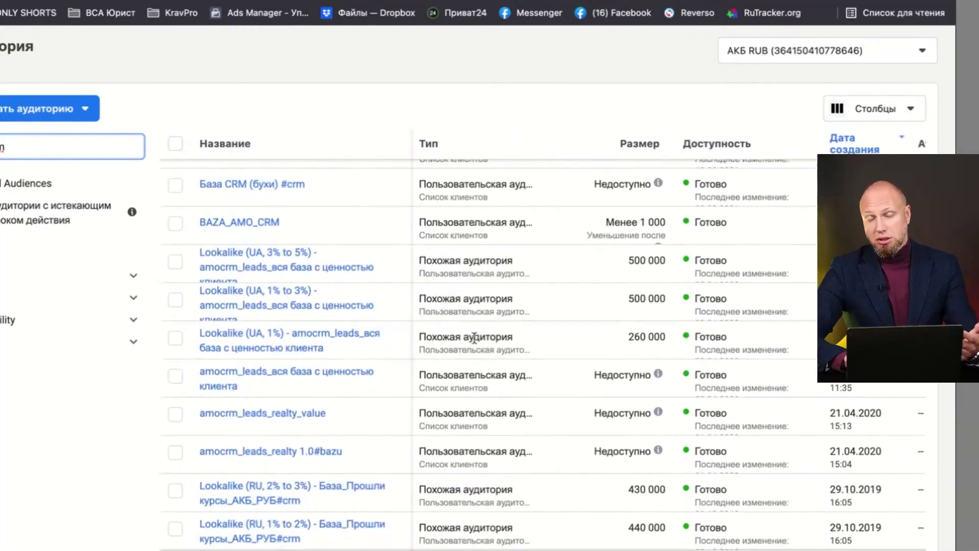
key(ctrl+Left)
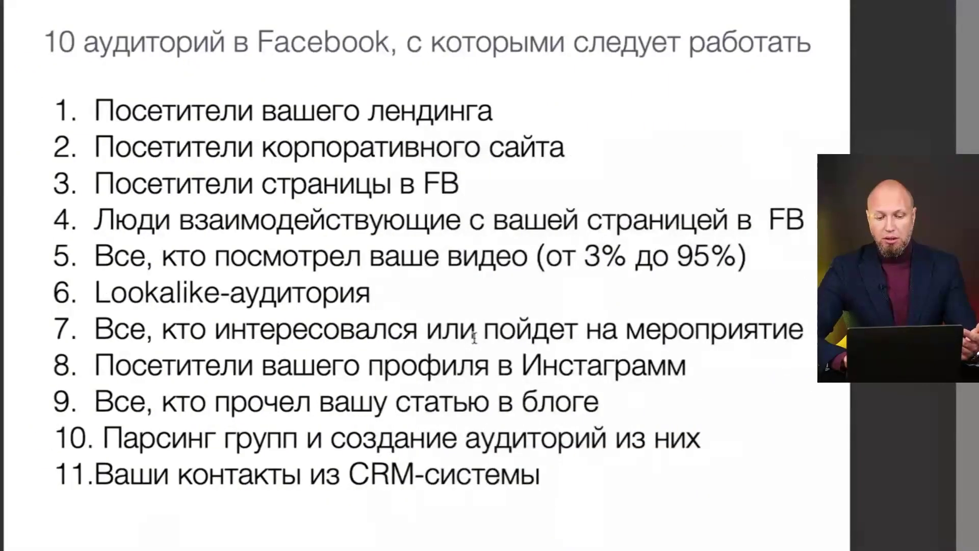